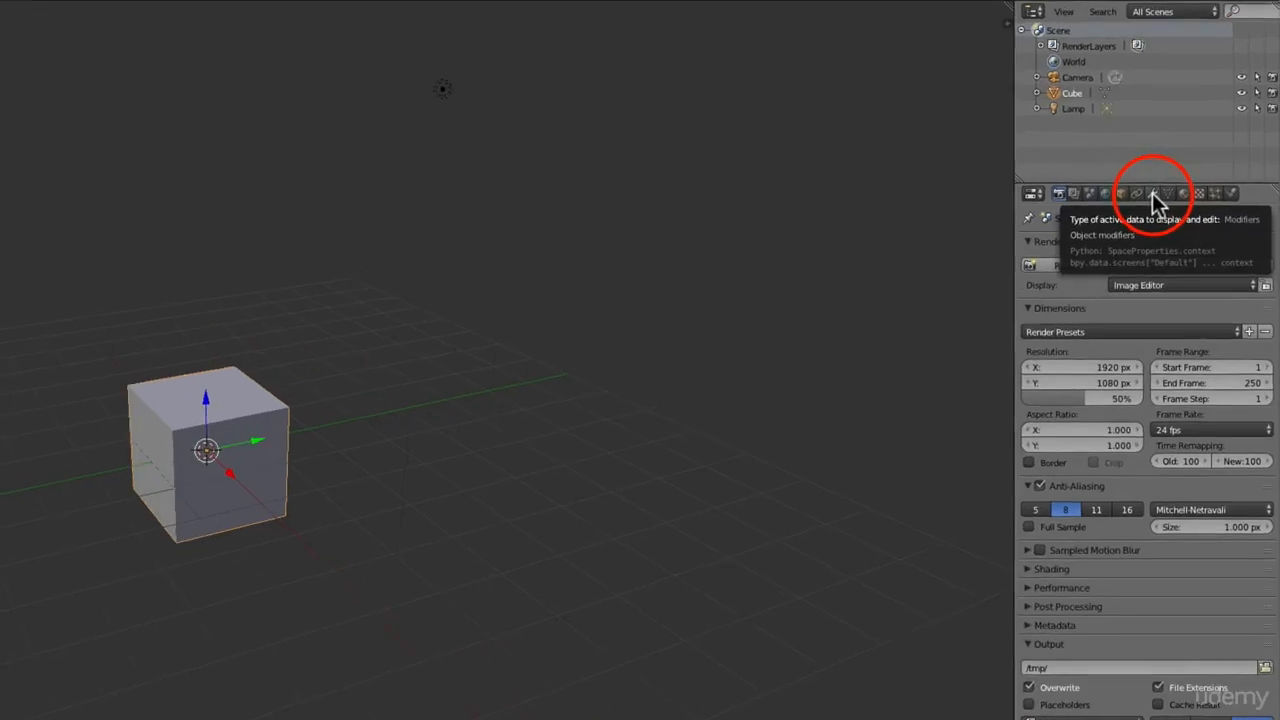
Add a Subdivision Surface modifier to the cube, set its View subdivisions to 2, and apply it
left_click(1143, 201)
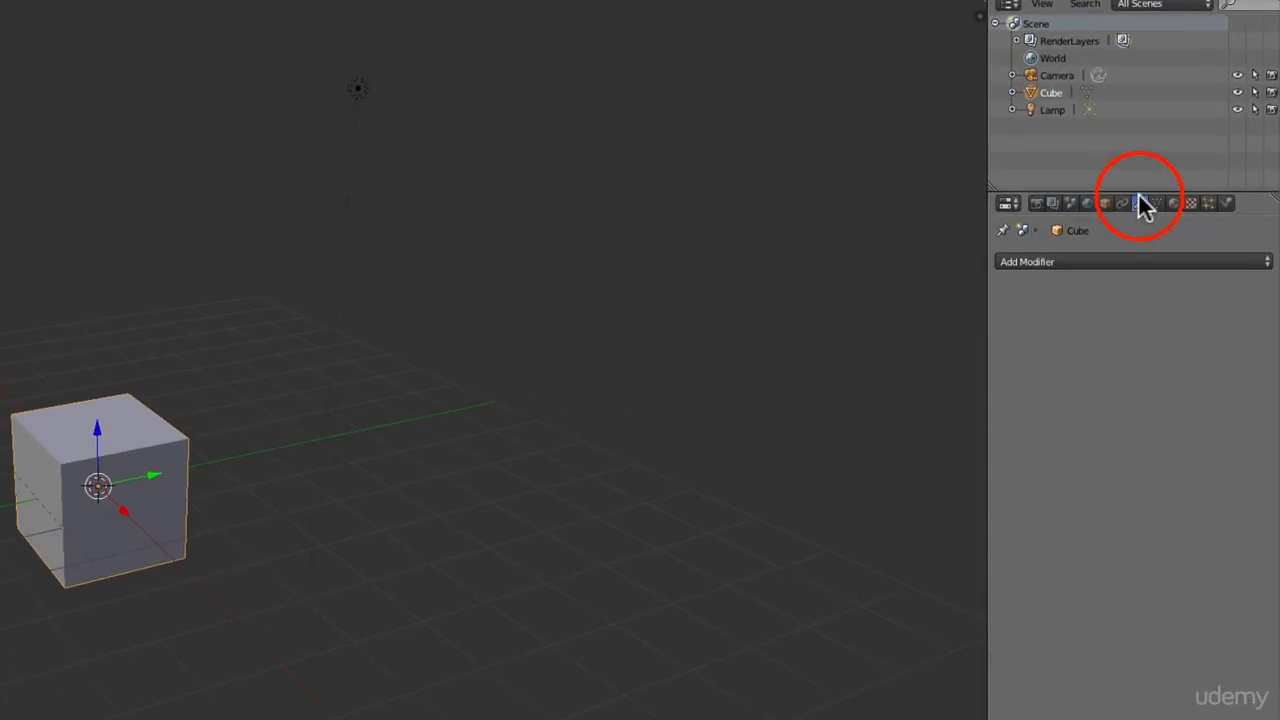
left_click(1125, 264)
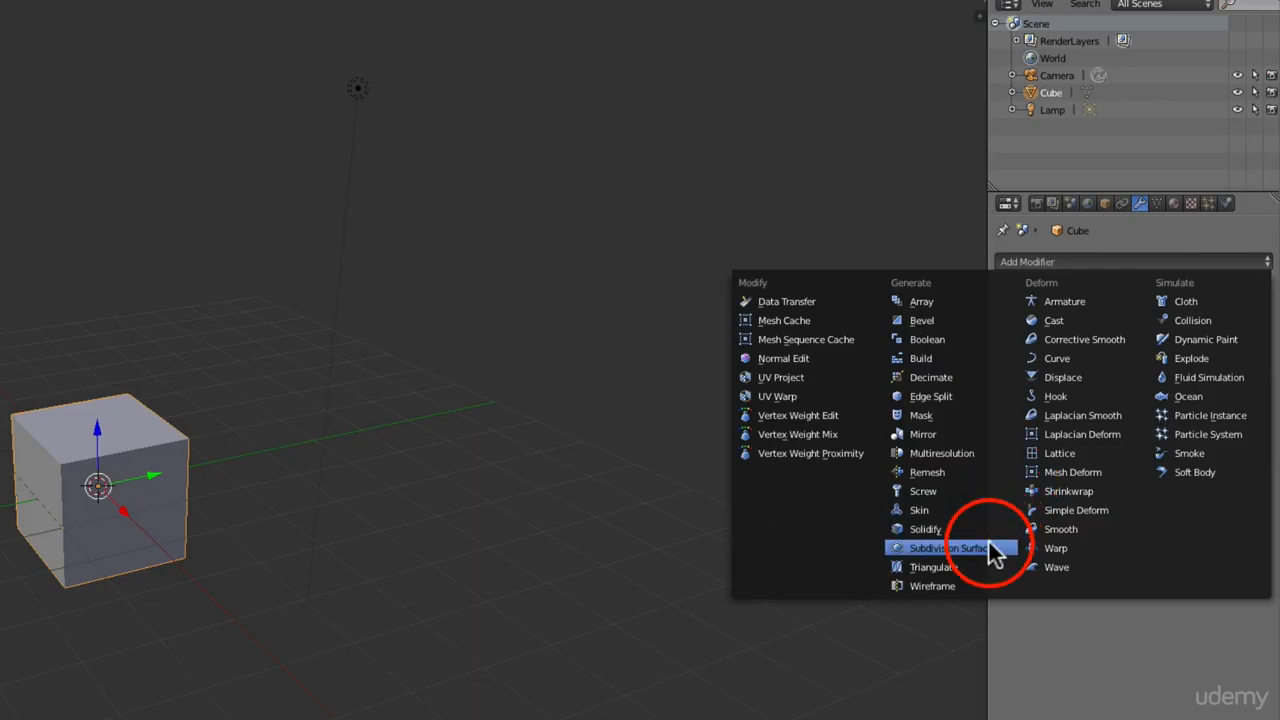
left_click(950, 548)
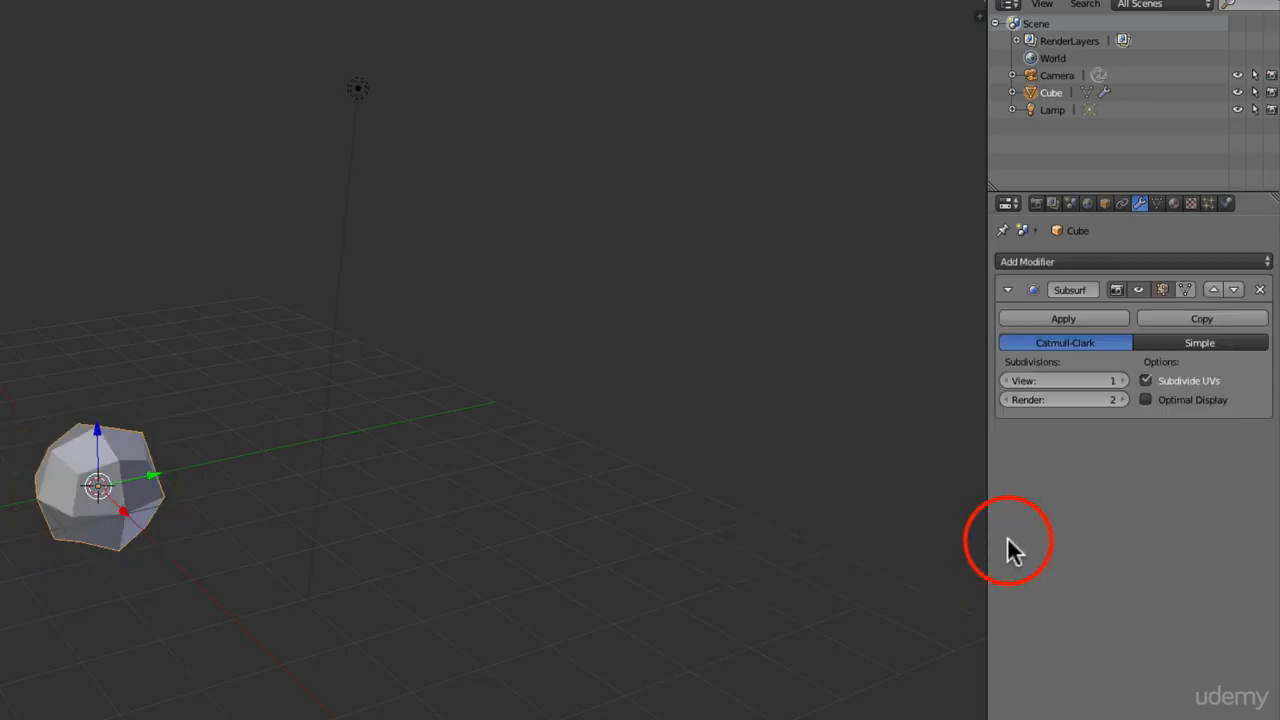
left_click(1123, 380)
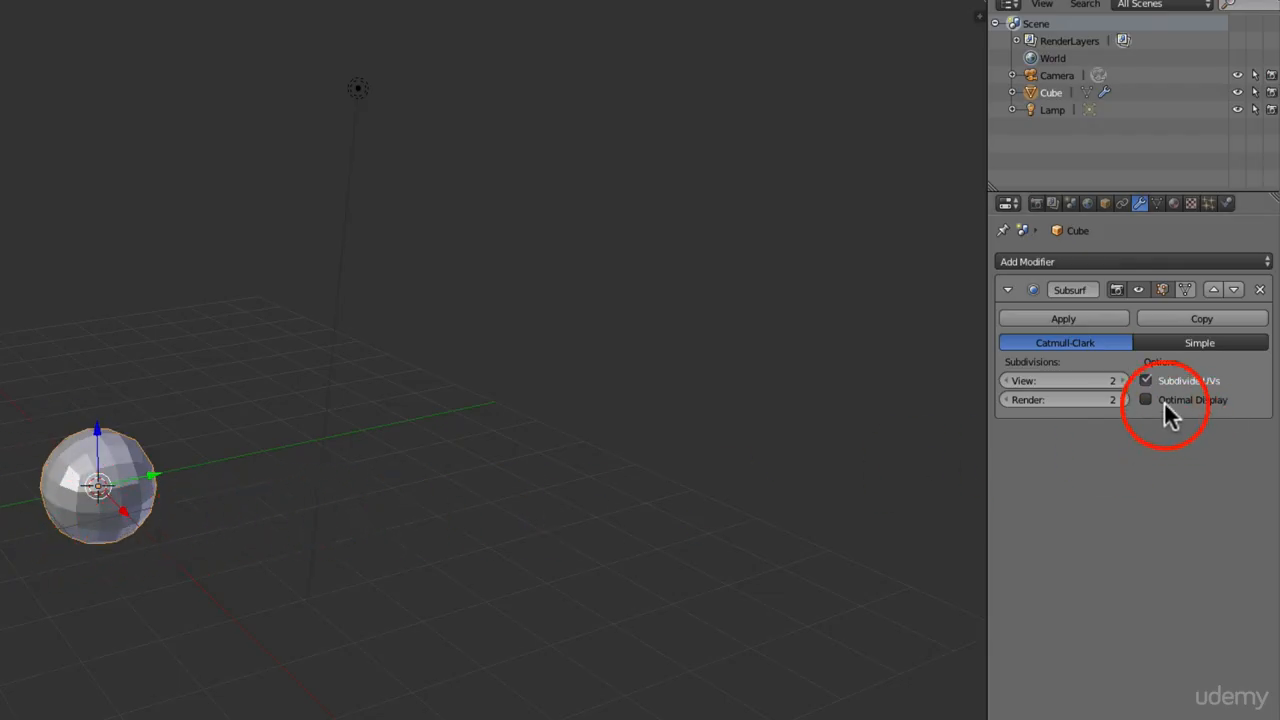
left_click(1063, 318)
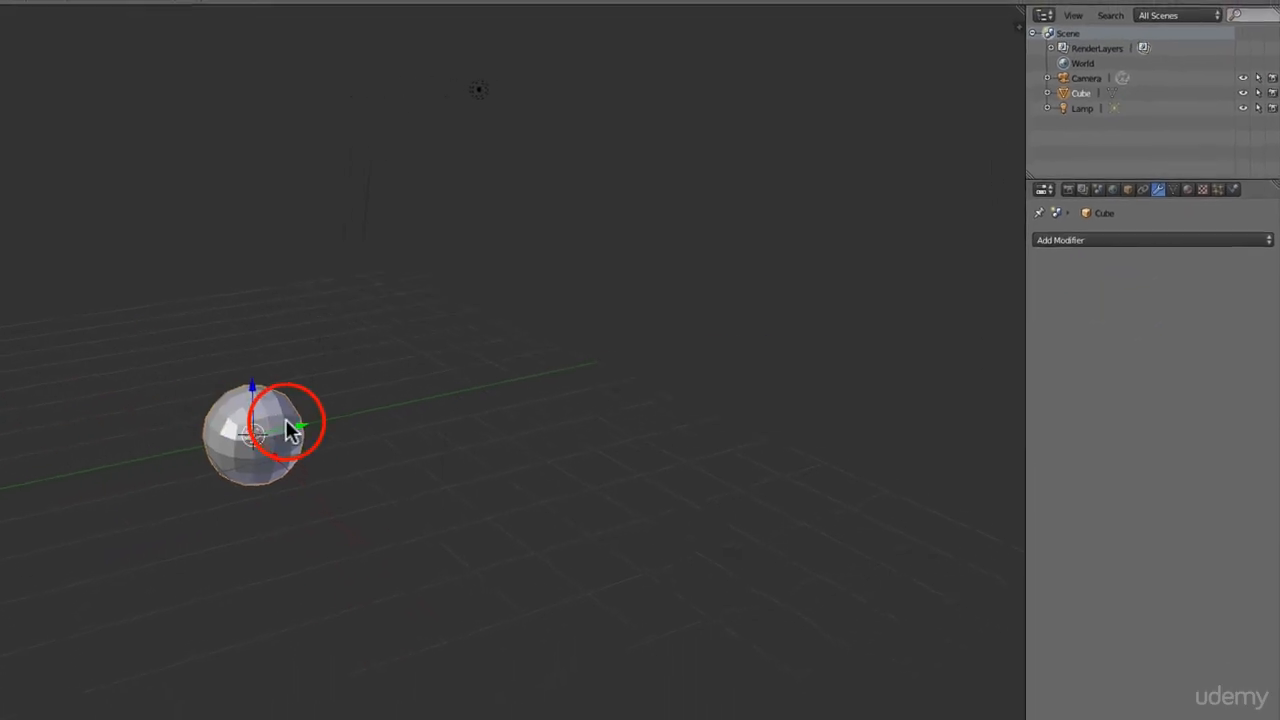
Enter Edit Mode on the subdivided cube
scroll(285, 425, "up", 5)
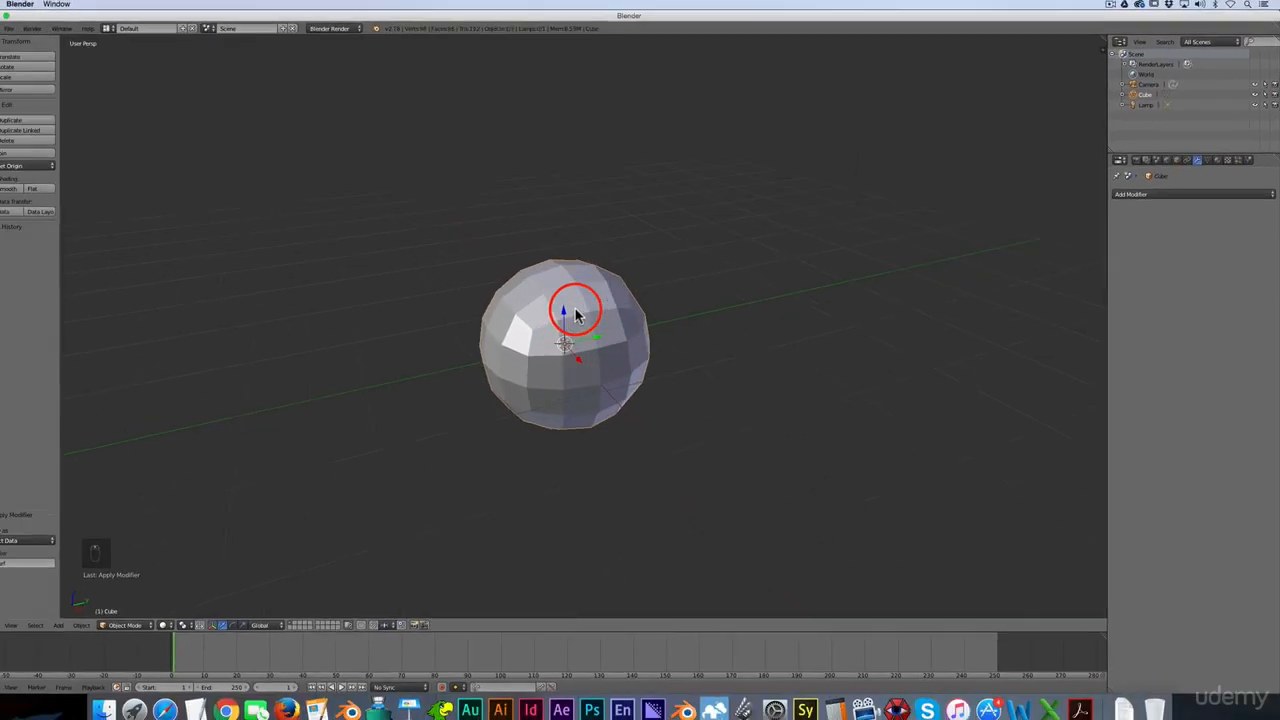
scroll(575, 315, "up", 3)
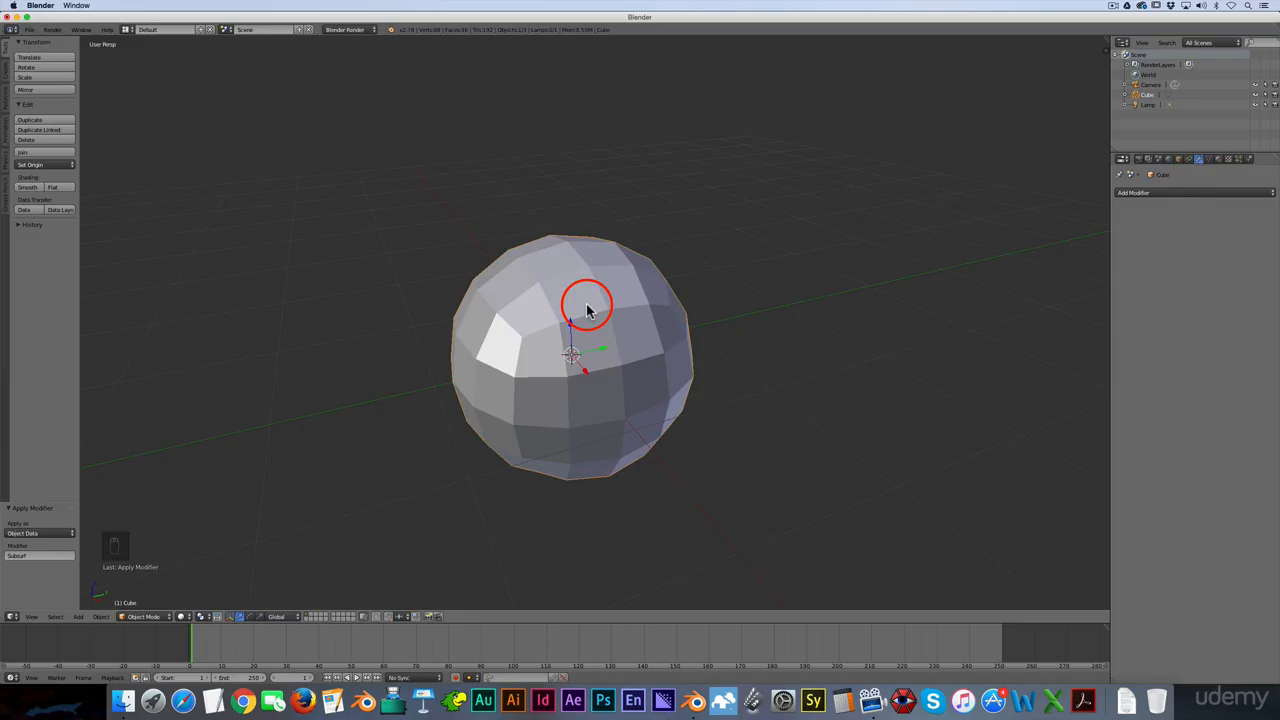
key("Tab")
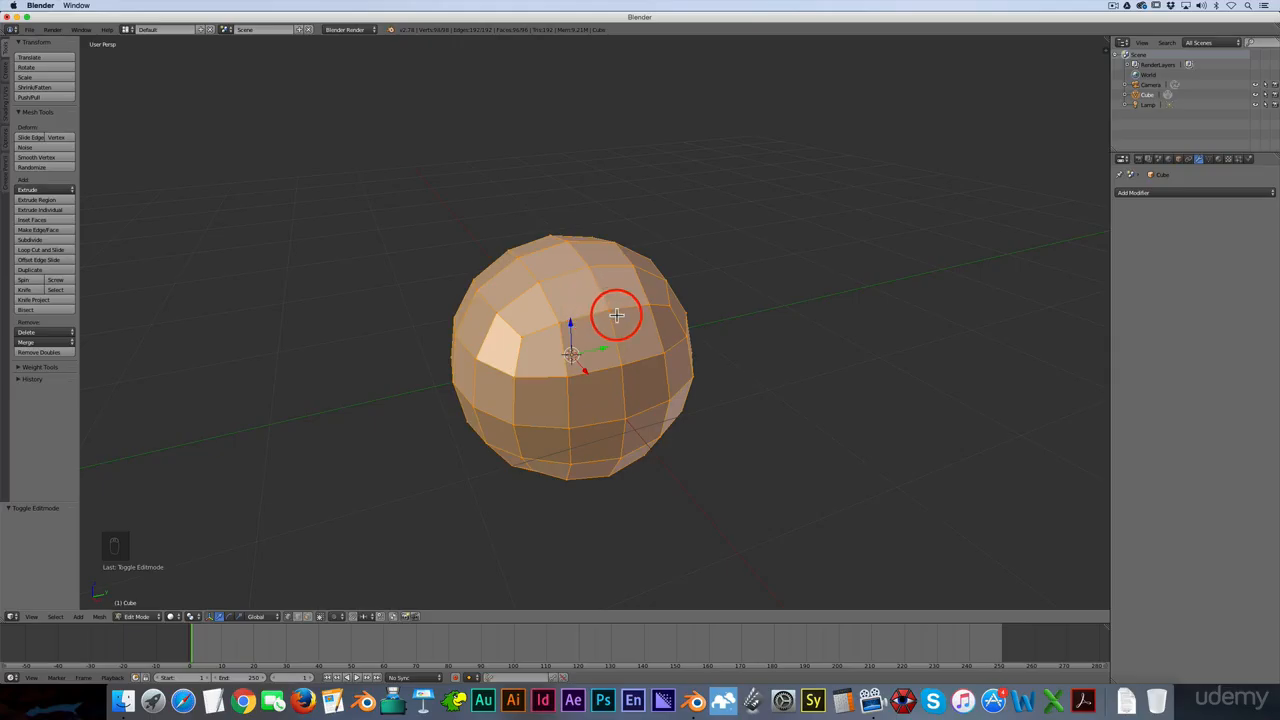
Try moving the whole mesh about 1.79 units along the Y axis, and undo the move
key("g")
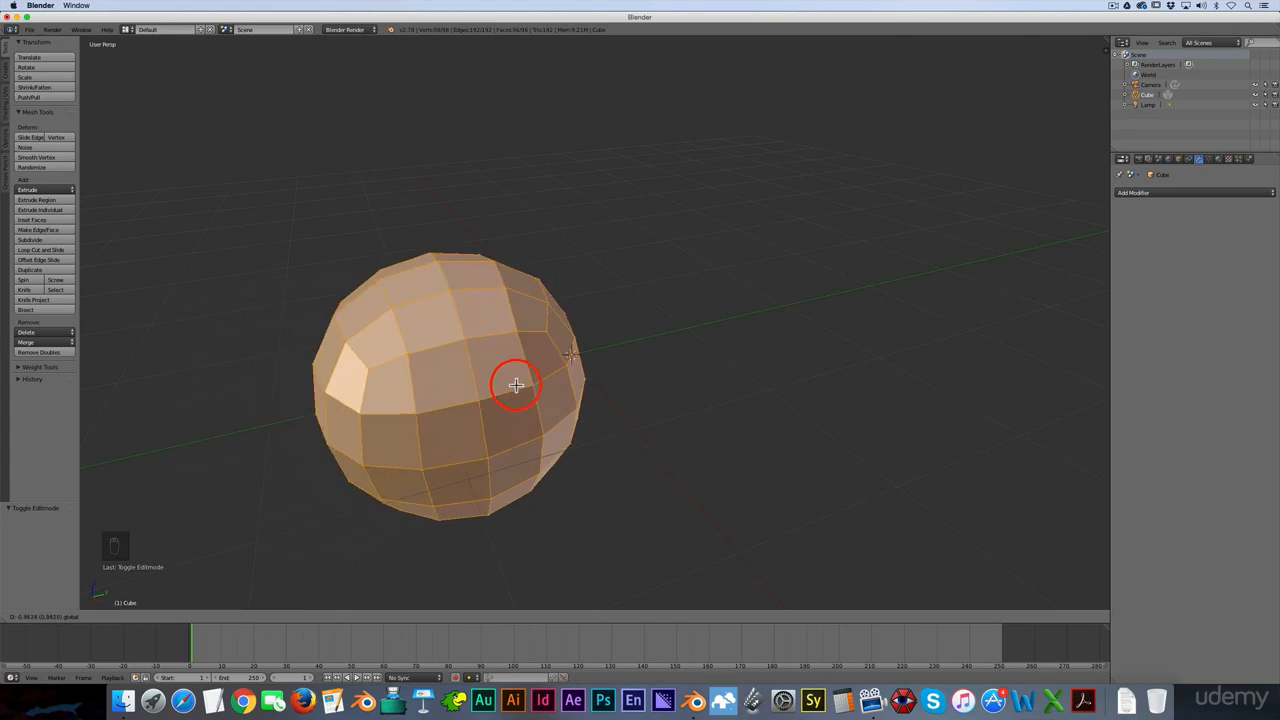
left_click(803, 334)
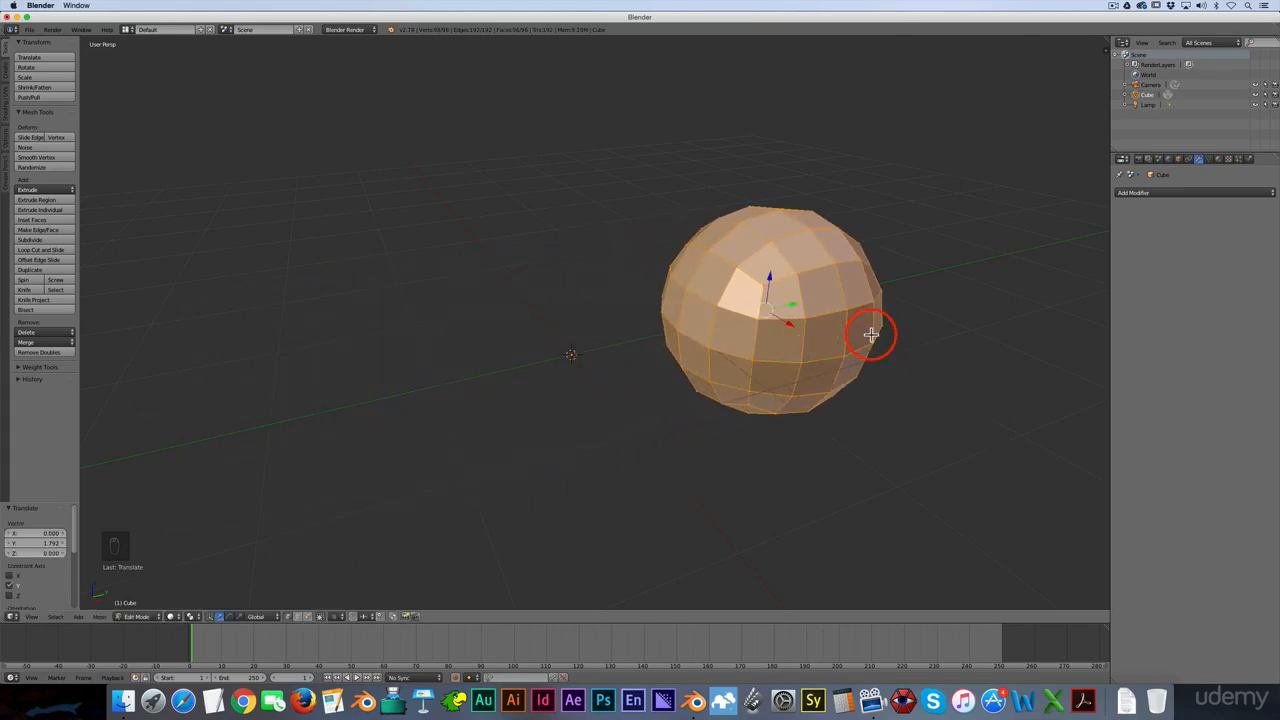
key("super+z")
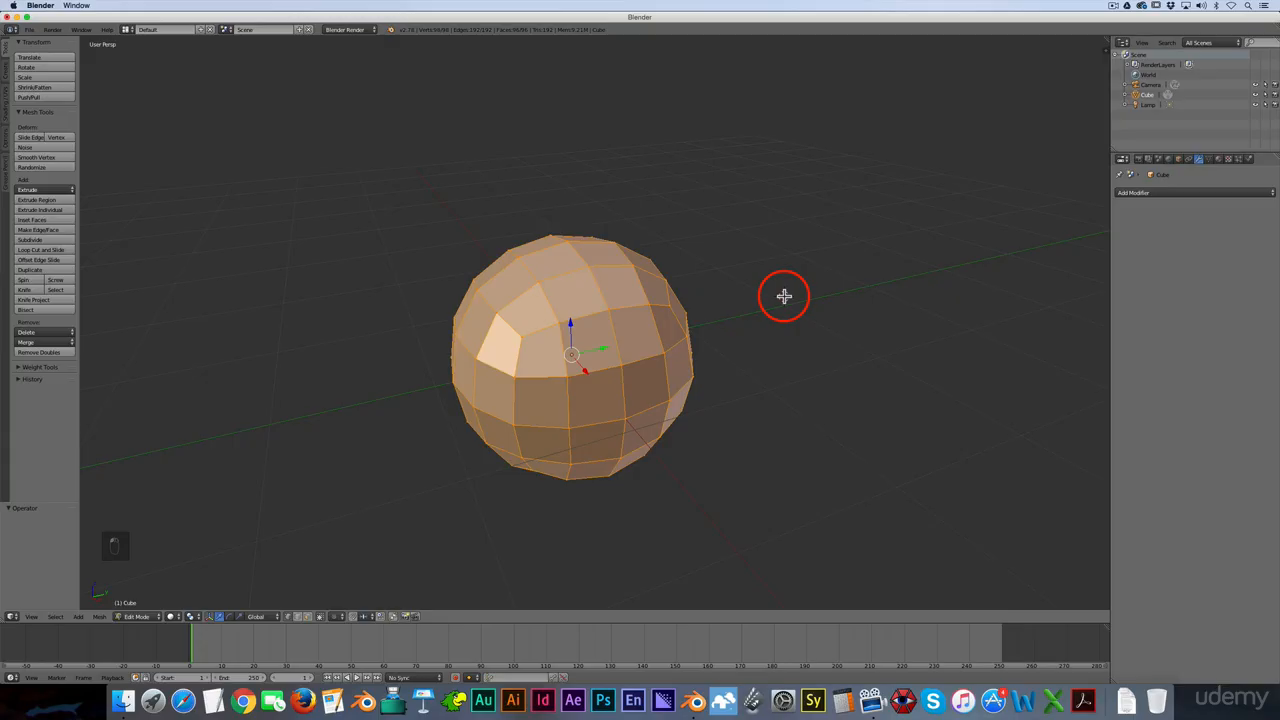
Deselect the whole mesh and push a single vertex on the sphere's upper front down about 0.51 units along Z
key("a")
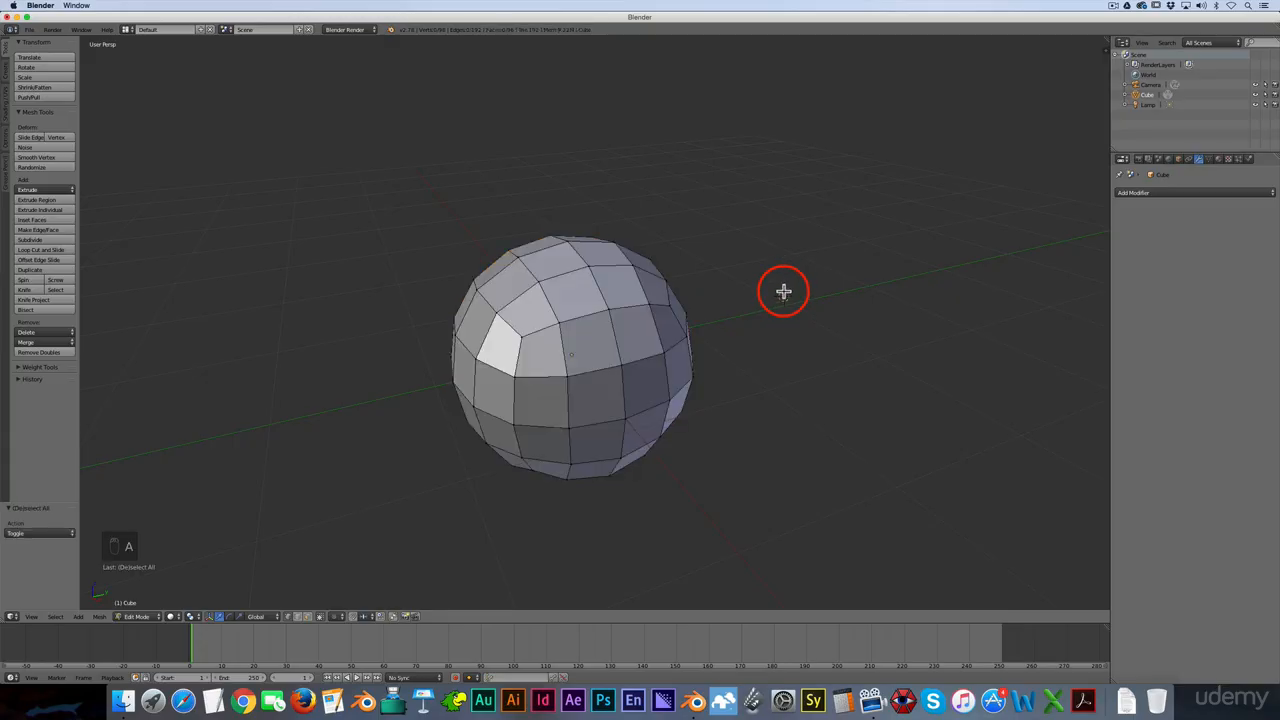
key("a")
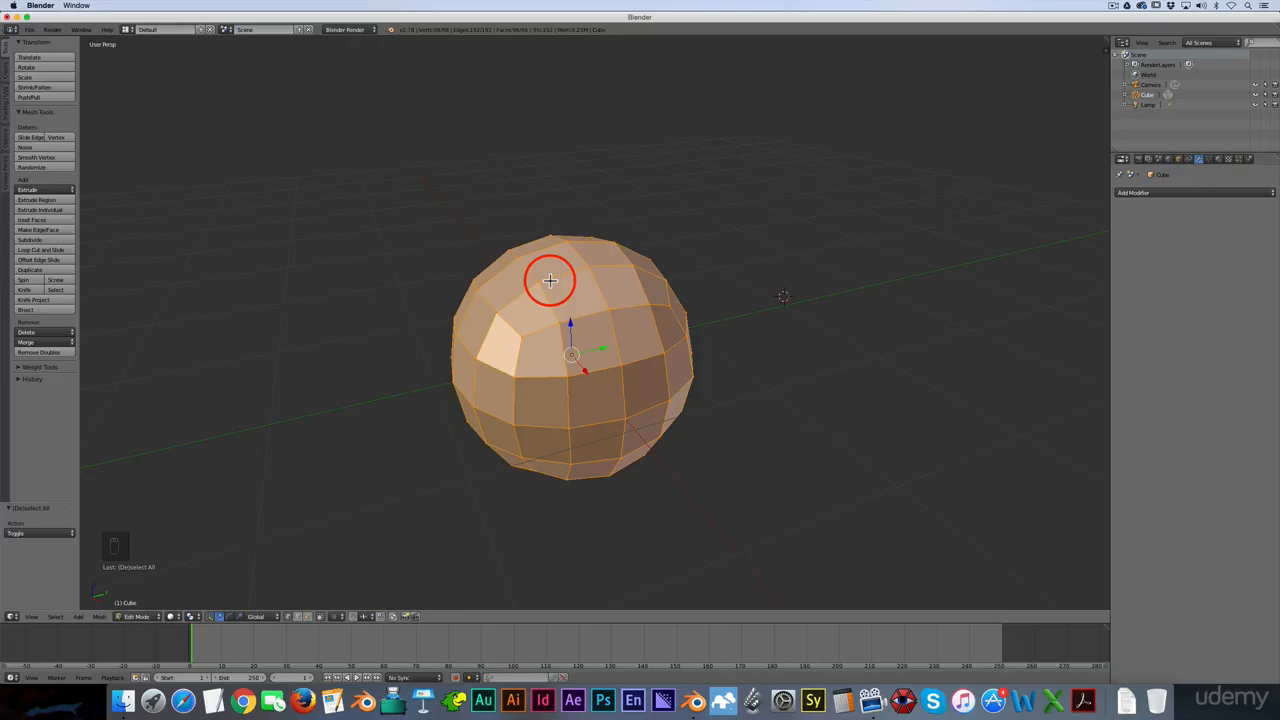
key("a")
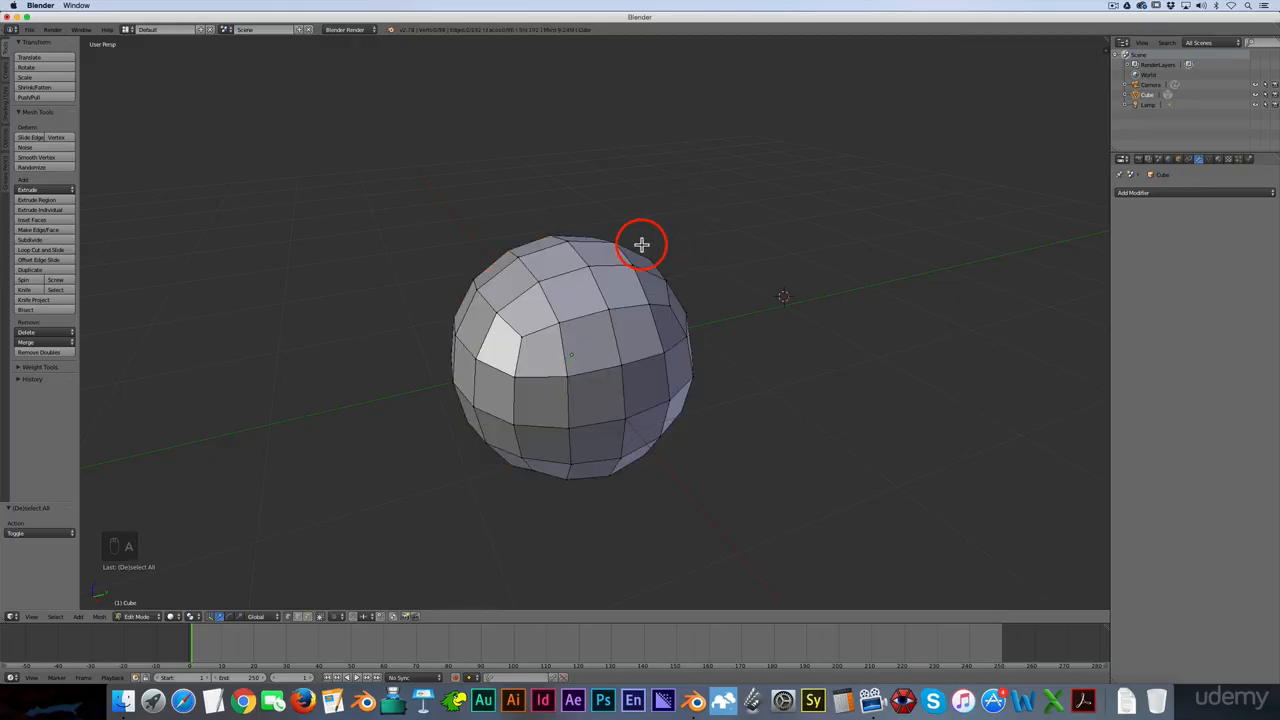
right_click(592, 264)
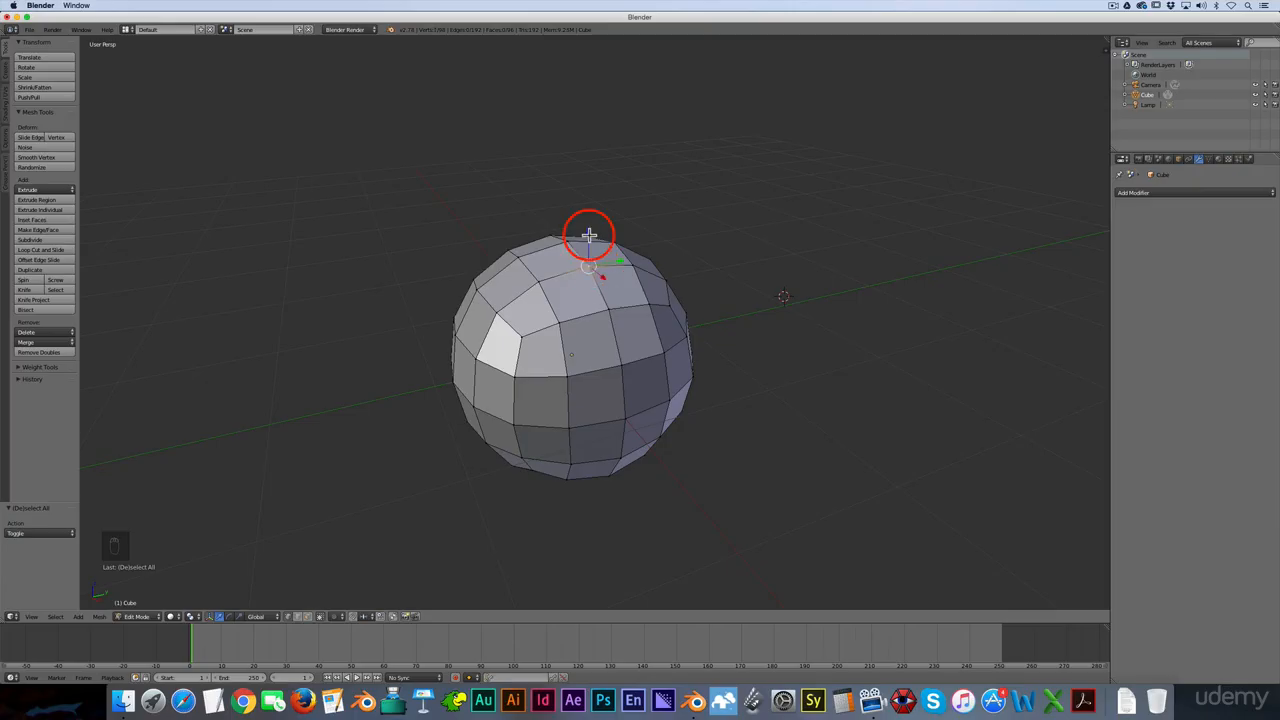
key("g")
key("z")
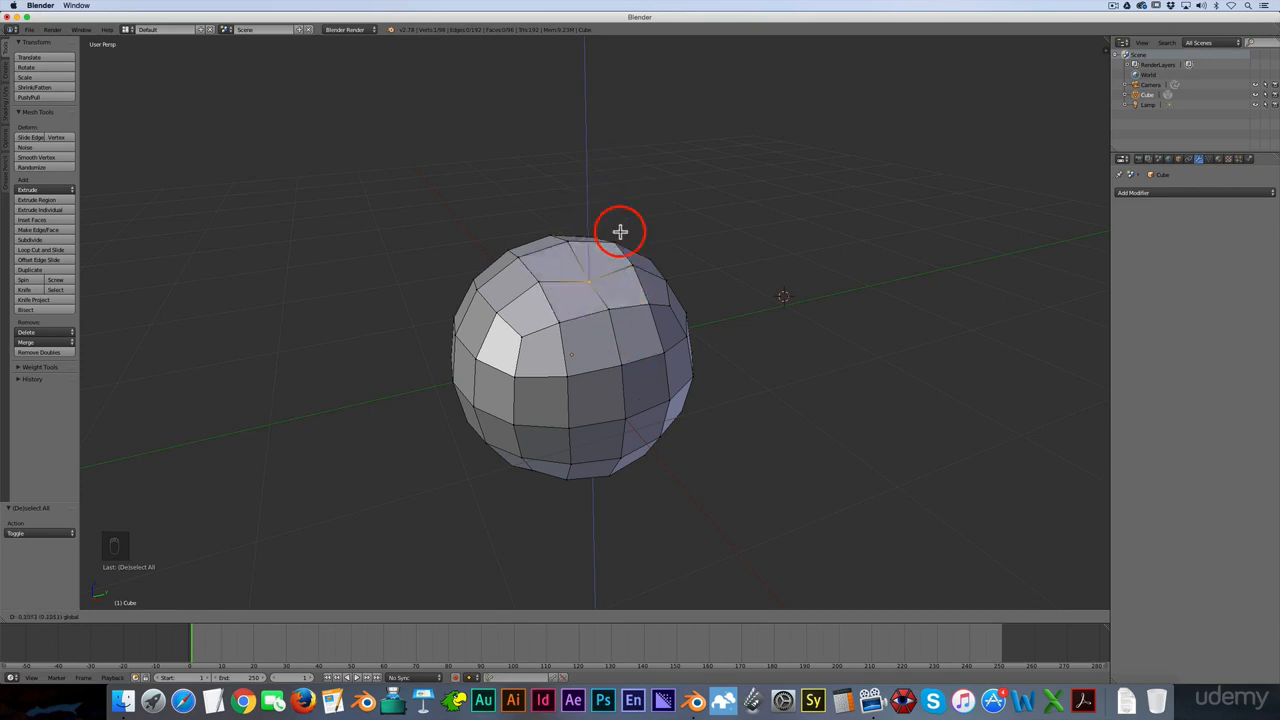
left_click(617, 306)
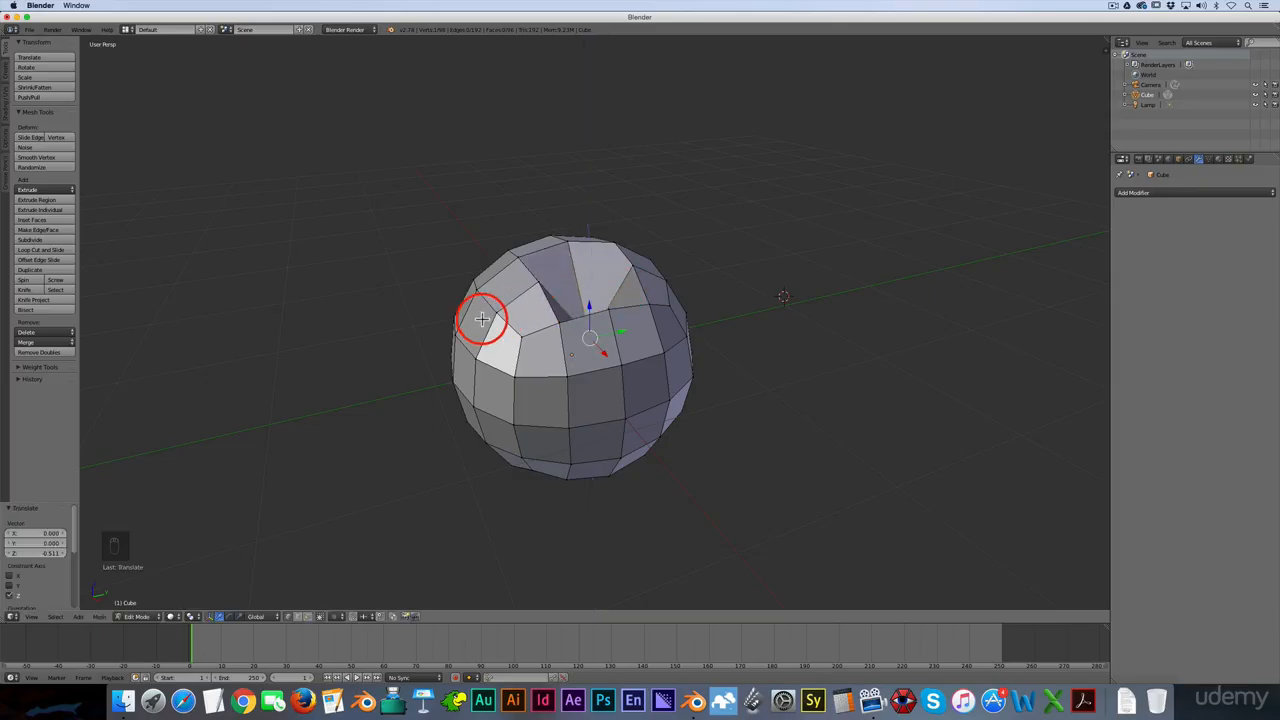
Pull one vertex on each side of the sphere's upper half outward to form two side spikes
right_click(488, 313)
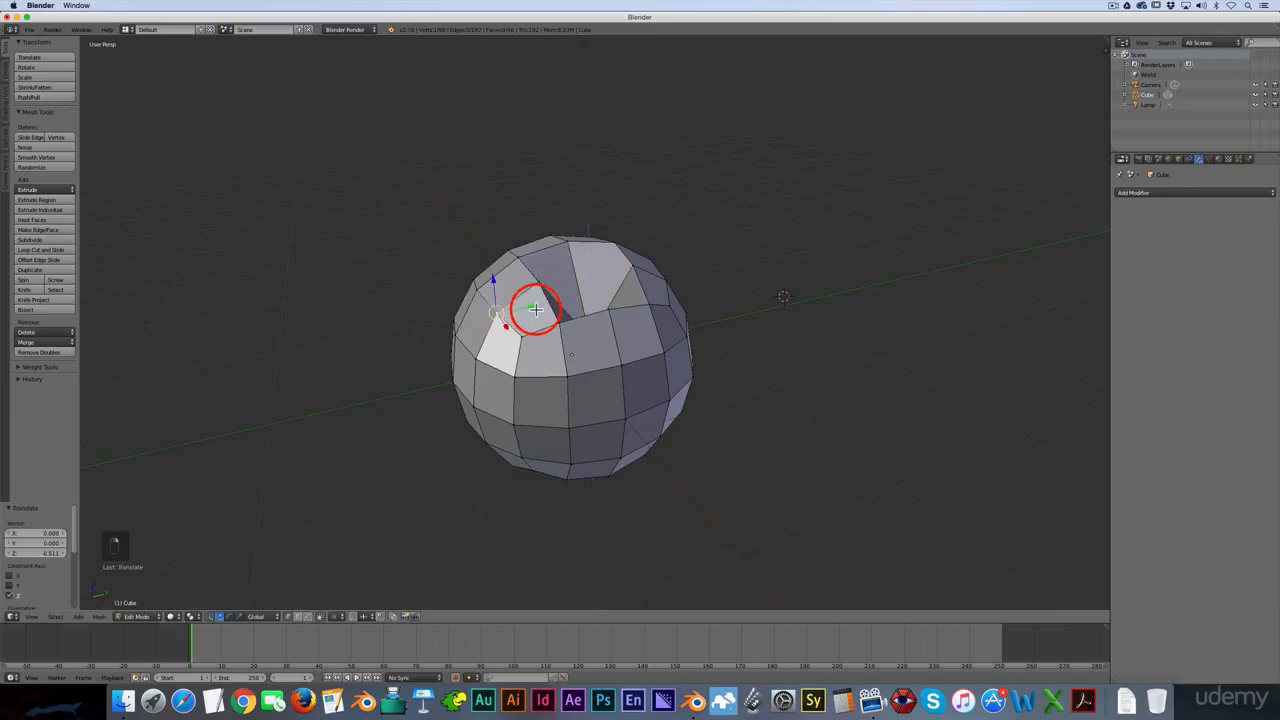
key("g")
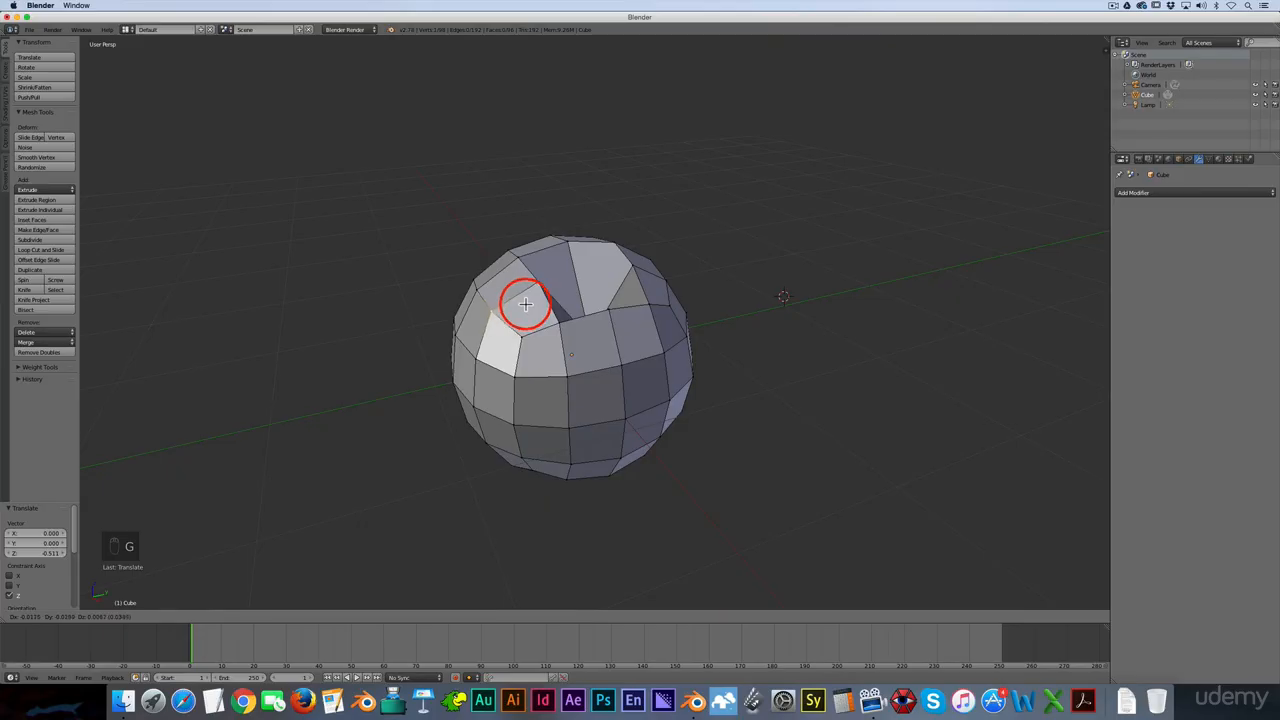
left_click(438, 293)
right_click(663, 283)
key("g")
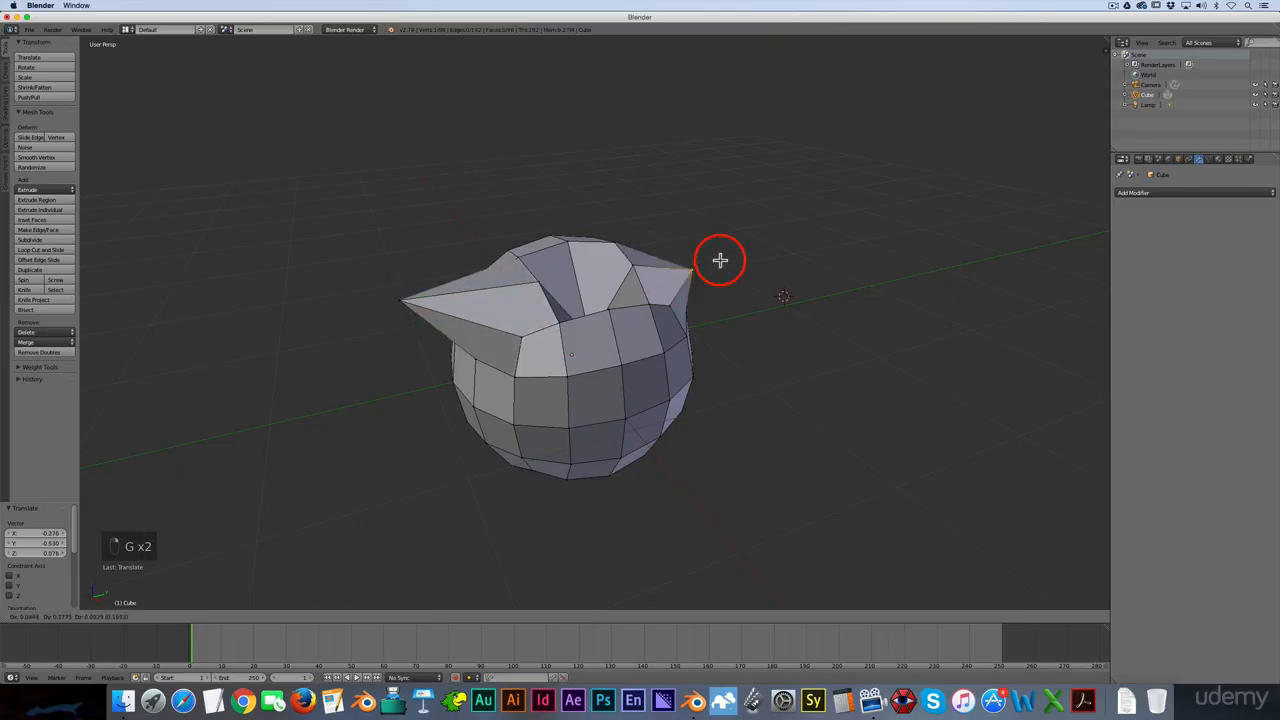
left_click(815, 221)
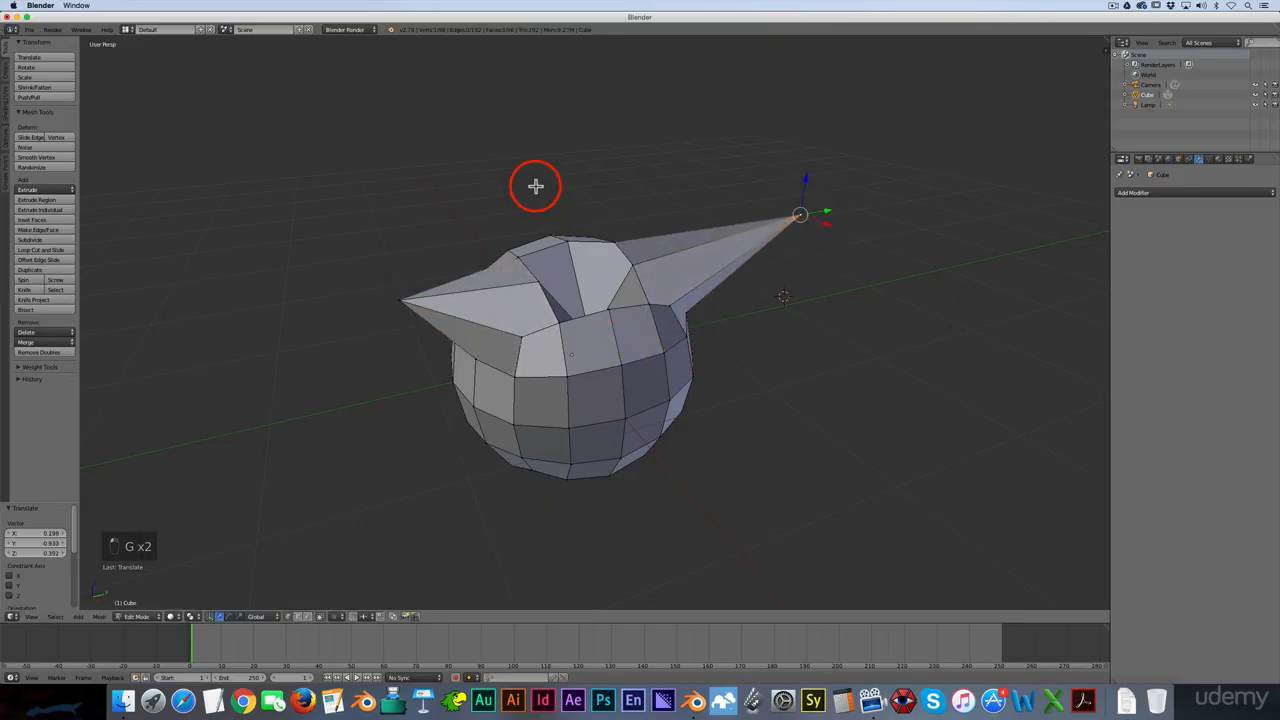
Pull two vertices on the rear of the sphere's top upward to form two more spikes
right_click(508, 243)
key("g")
left_click(474, 125)
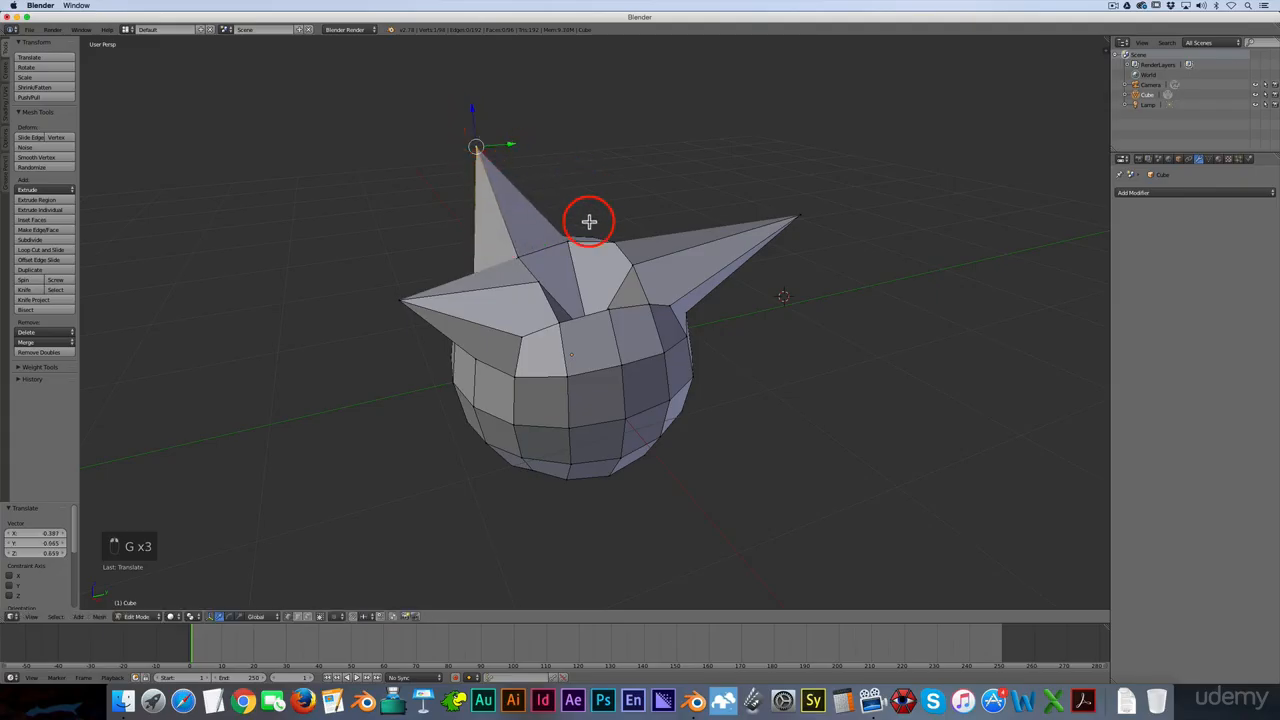
right_click(618, 231)
key("g")
left_click(631, 146)
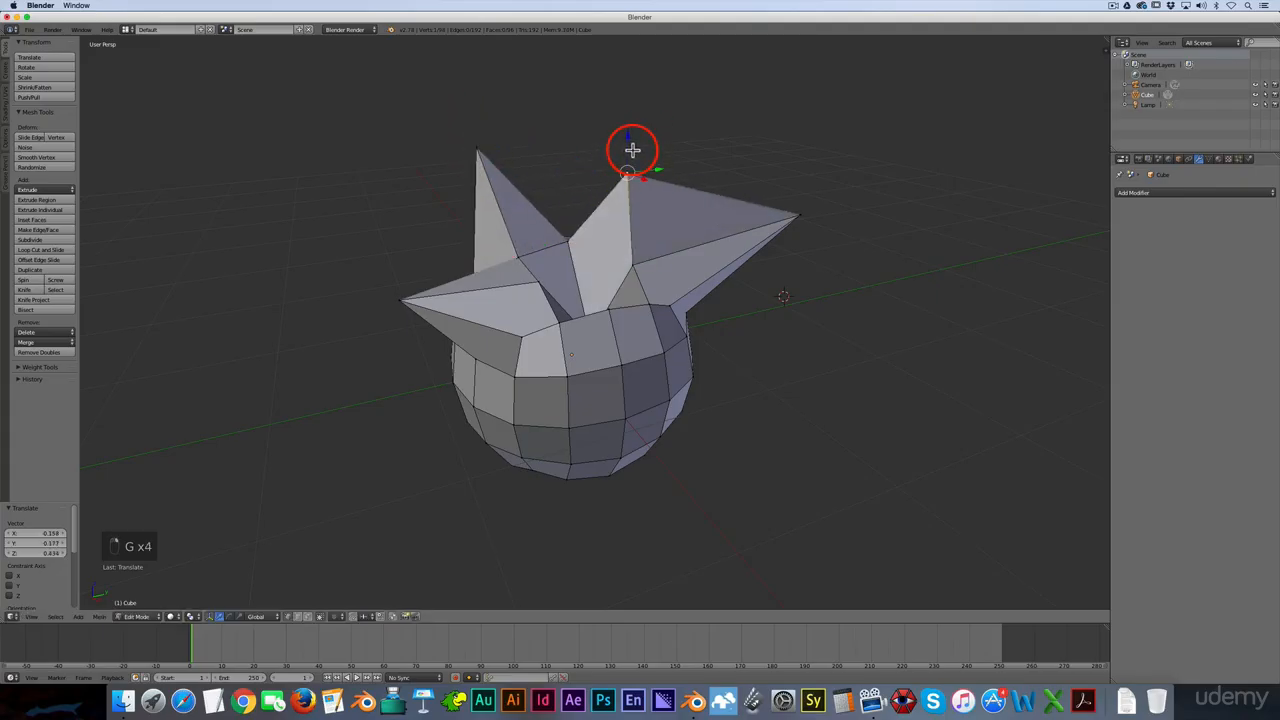
Switch to the front orthographic view, clear the selection, and box-select the vertices along the sphere's bottom
right_click(621, 405)
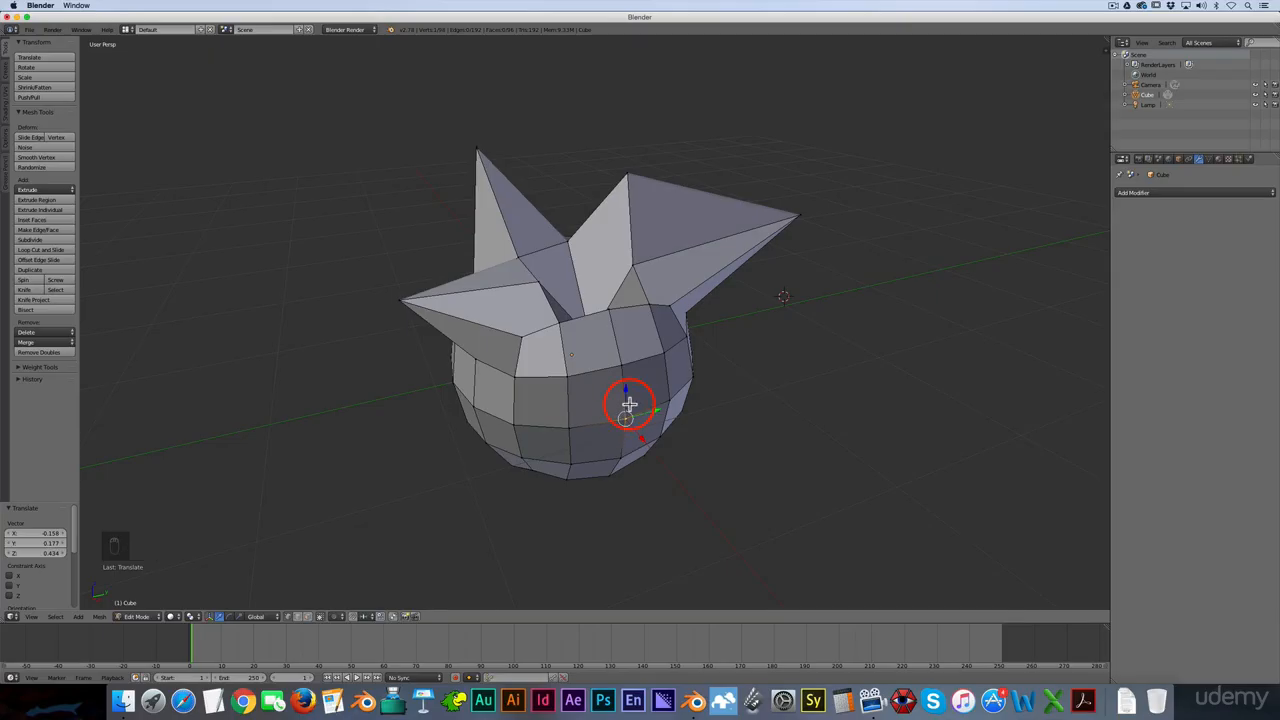
key("KP_1")
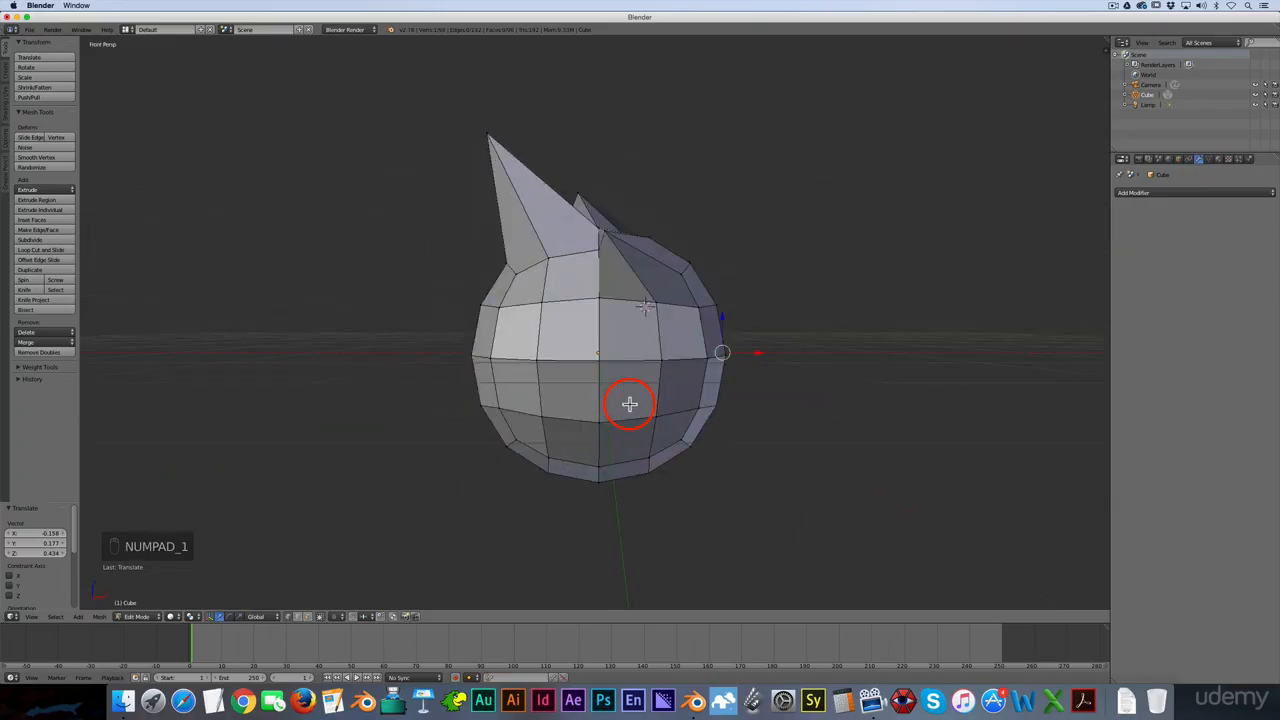
key("KP_5")
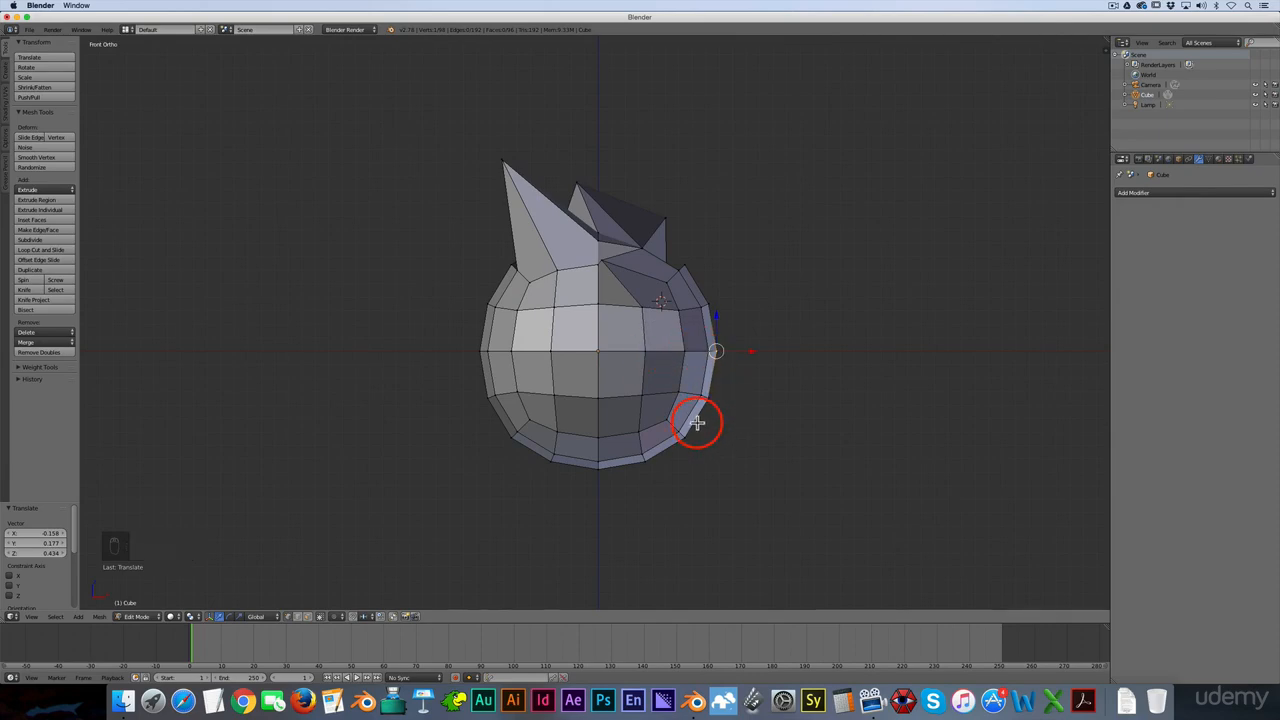
key("a")
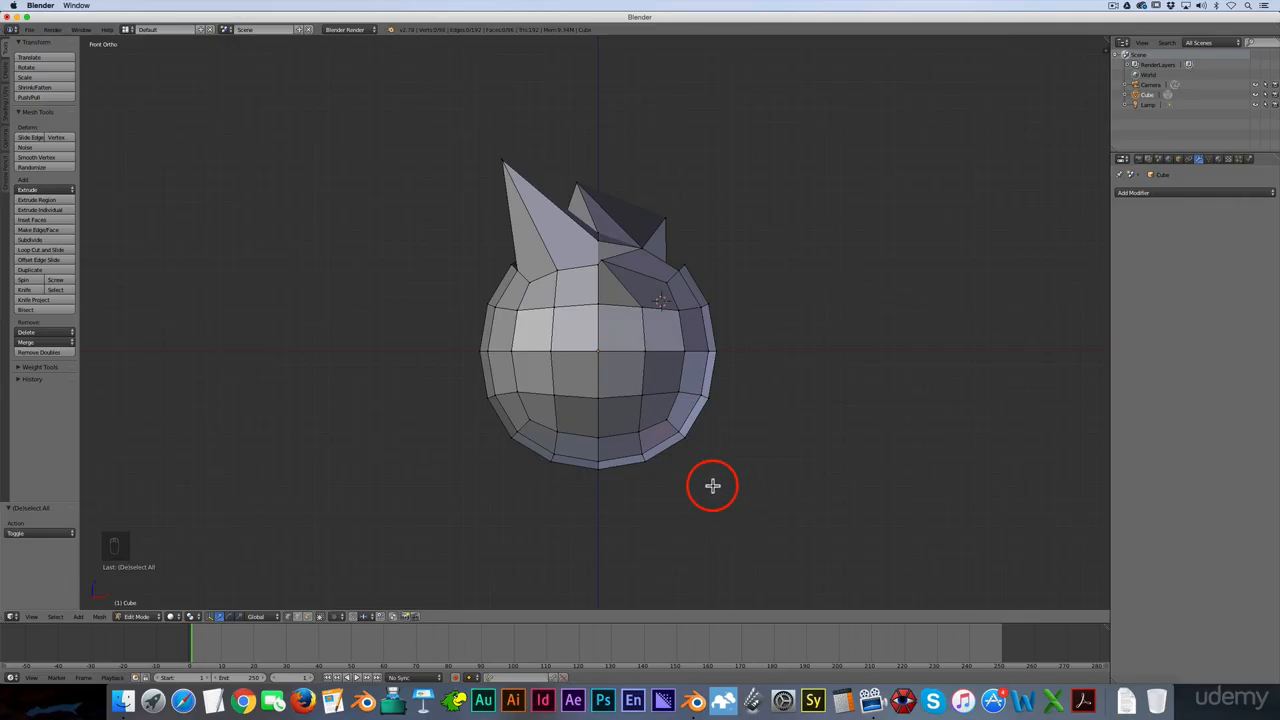
key("b")
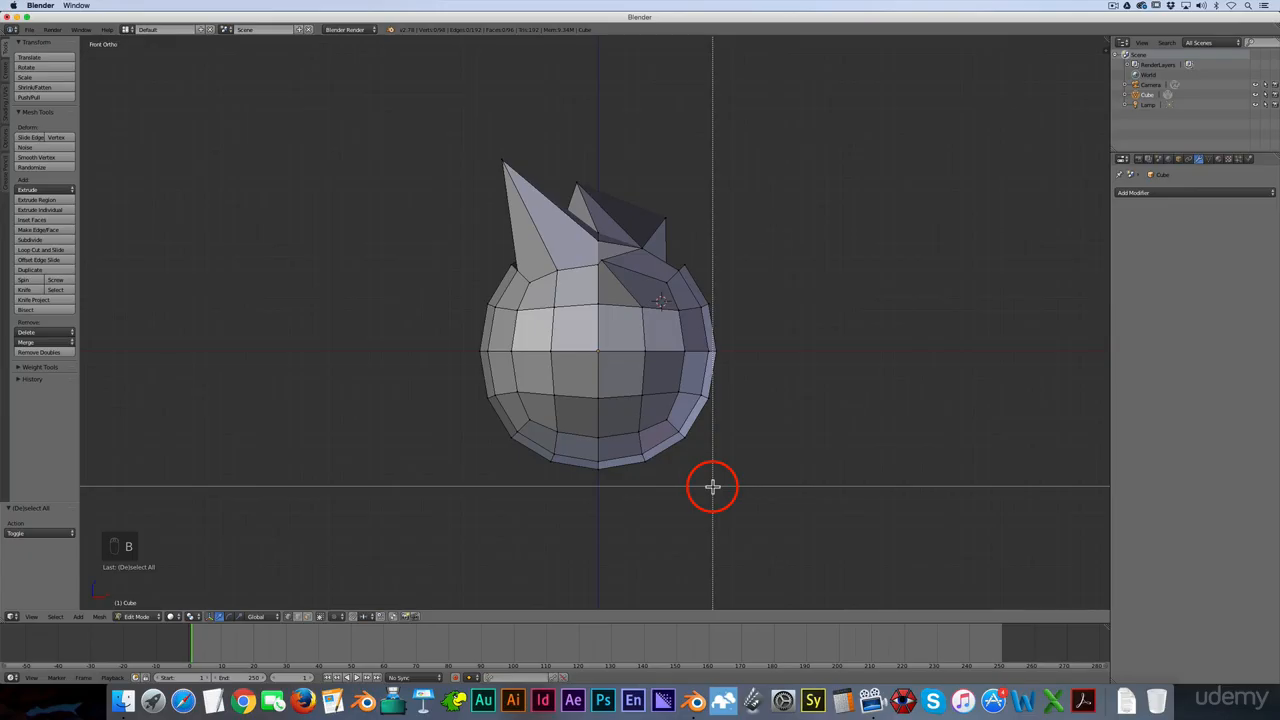
left_click_drag(712, 487, 500, 412)
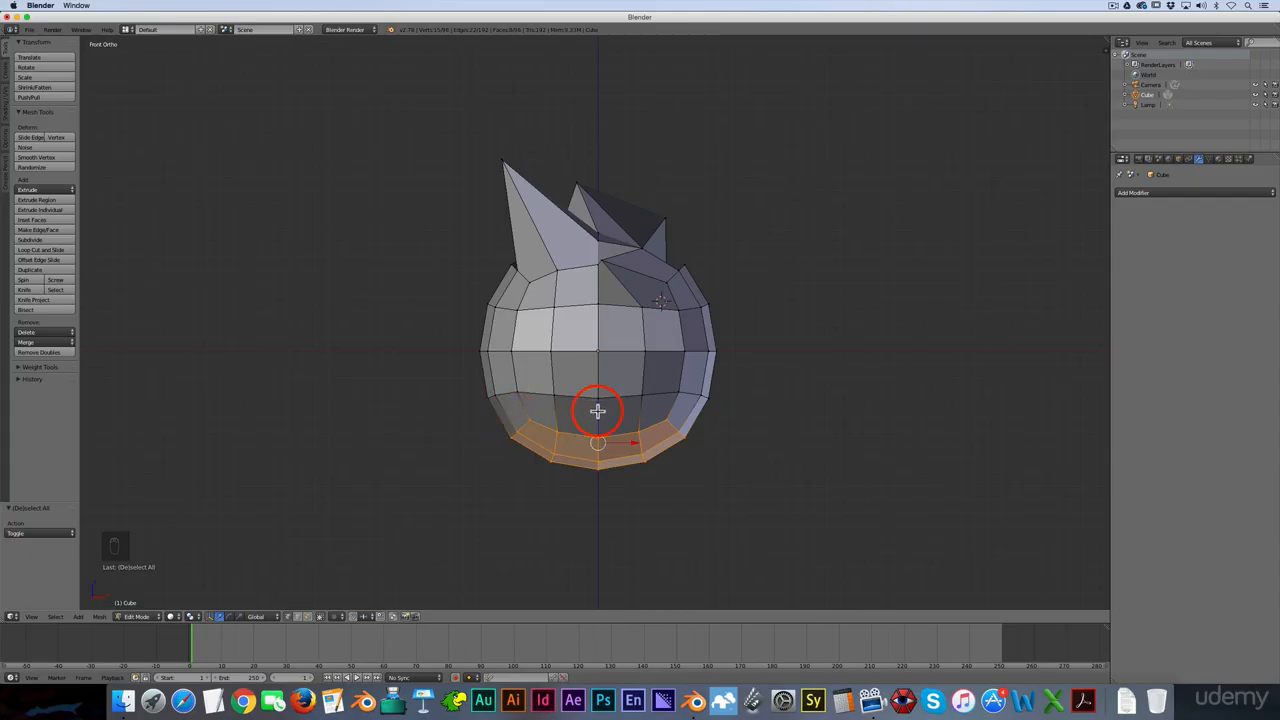
Try moving the selected bottom vertices down about 0.79 units along Z, check the shape from another angle, and undo the move
key("e")
left_click(594, 535)
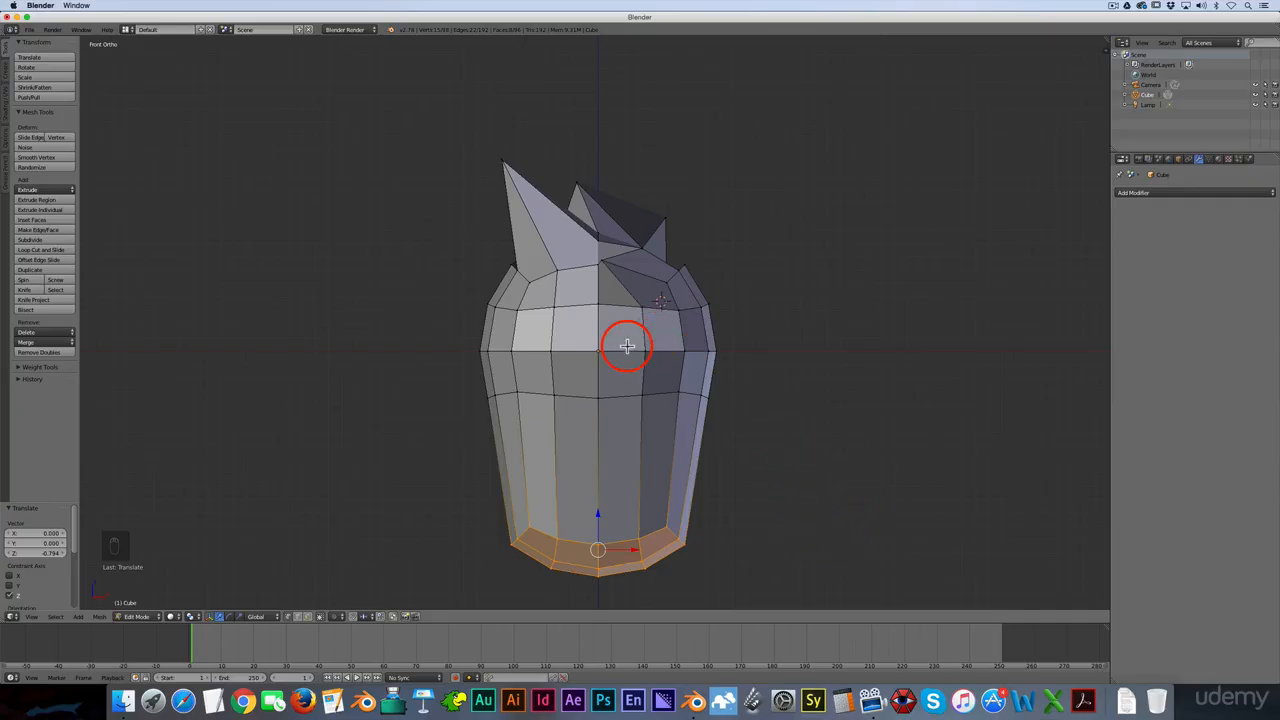
middle_click_drag(654, 394, 614, 388)
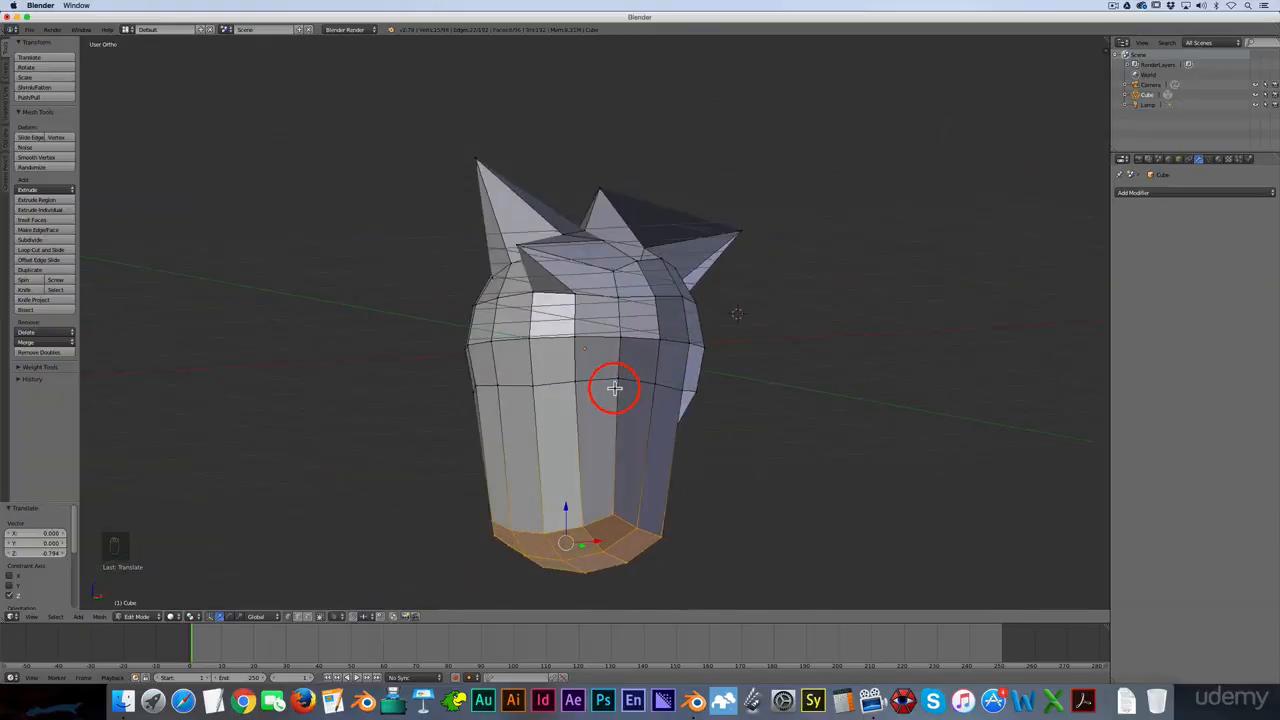
key("super+z")
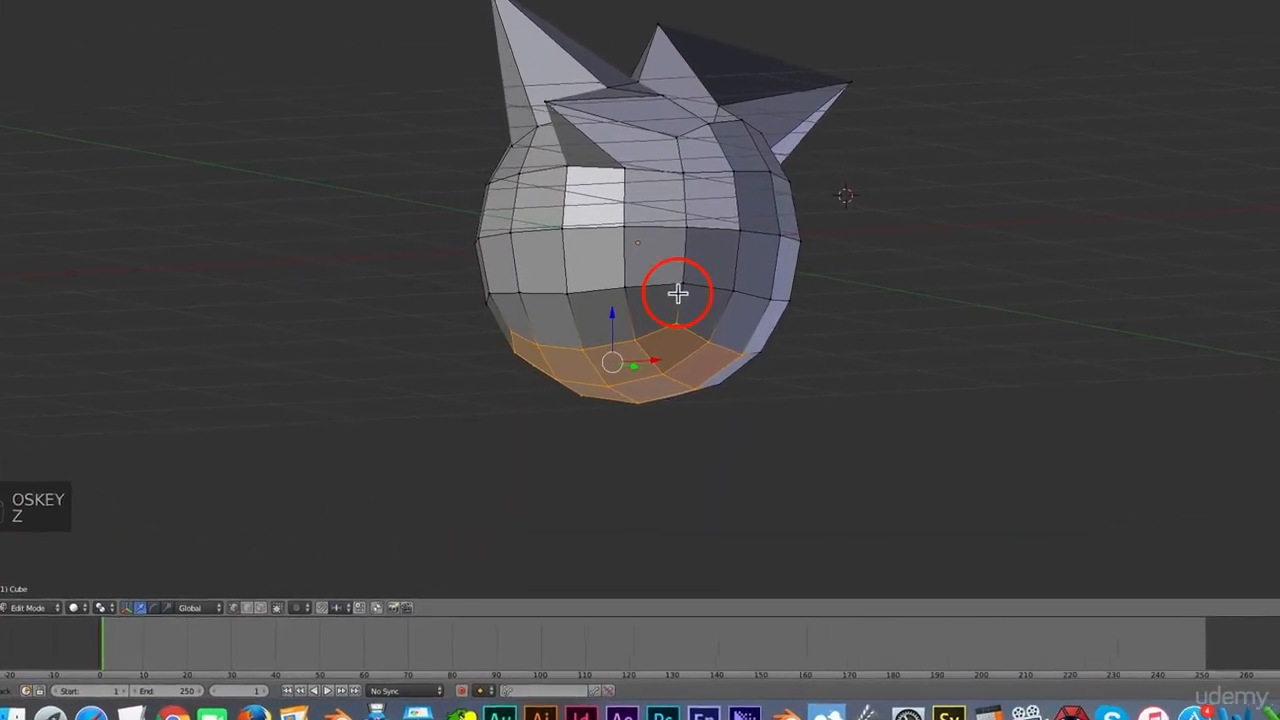
Examine from several angles which bottom vertices are selected, ending in the front orthographic view
key("KP_1")
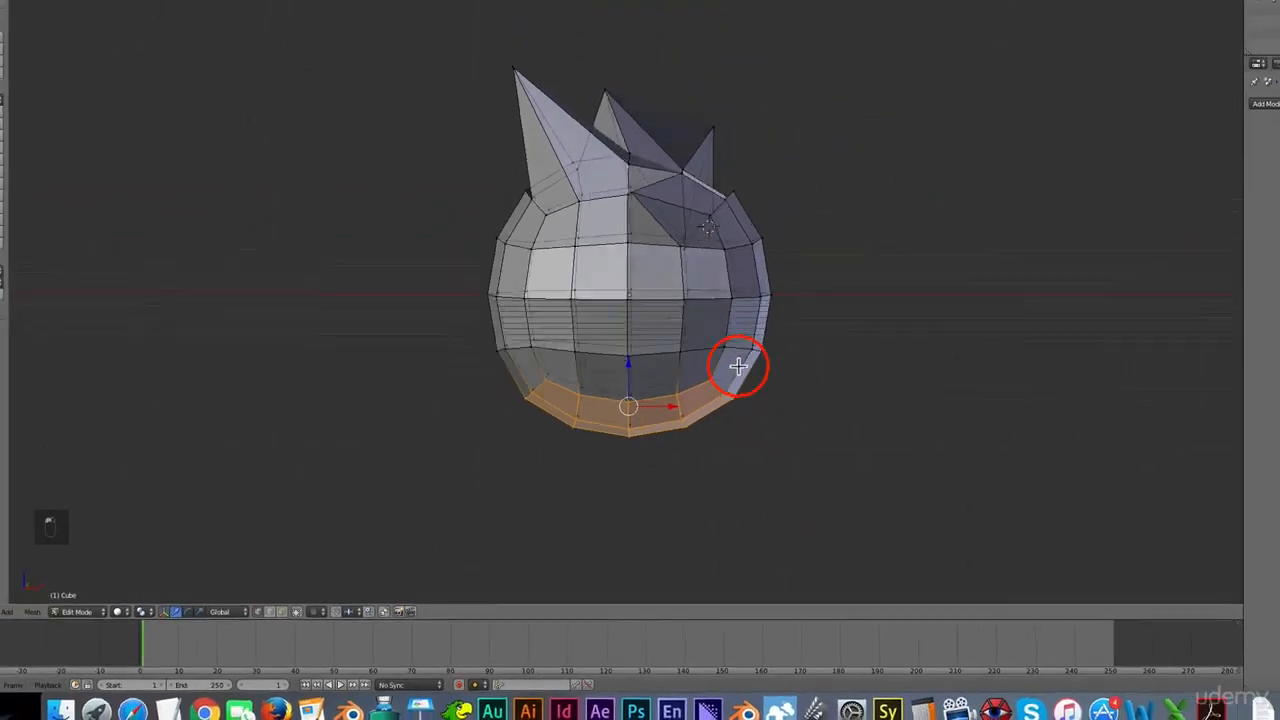
middle_click_drag(738, 367, 646, 358)
middle_click_drag(585, 406, 694, 412)
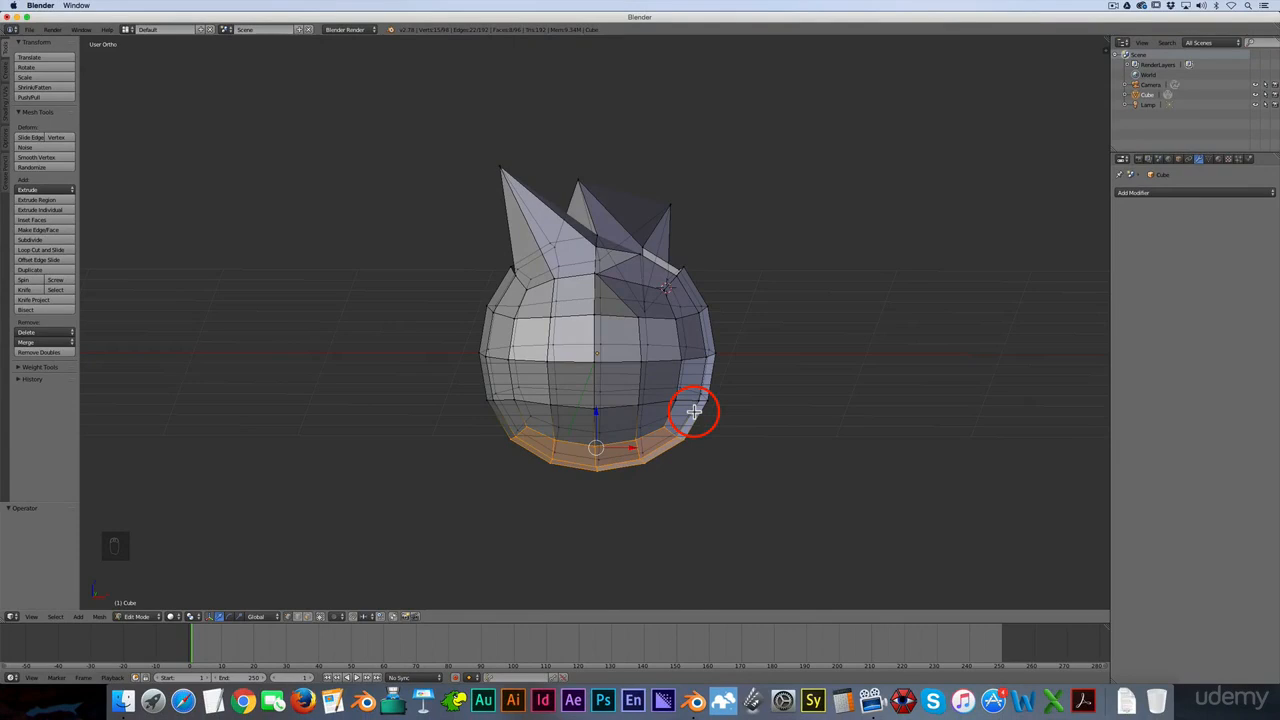
key("KP_1")
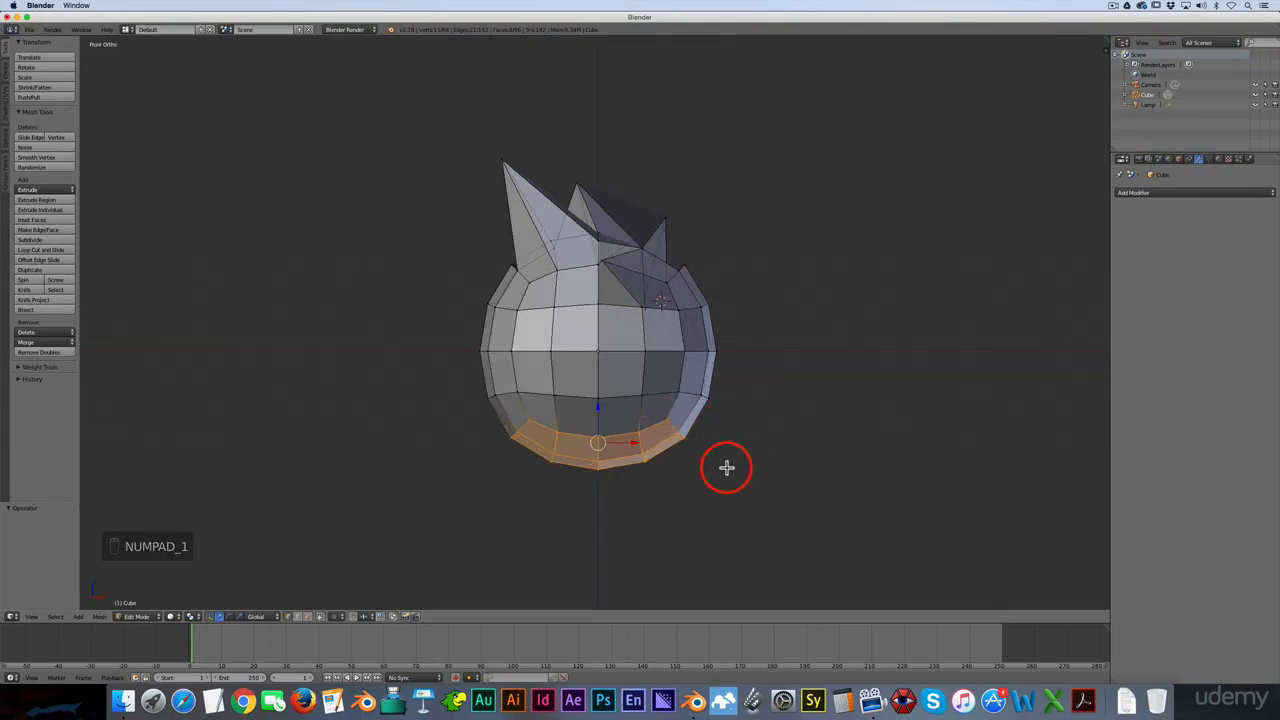
Box-select the vertices around the sphere's bottom afresh, try moving them down about 0.86 units along Z, and undo the move and the selection
key("a")
key("b")
left_click_drag(774, 572, 476, 412)
key("e")
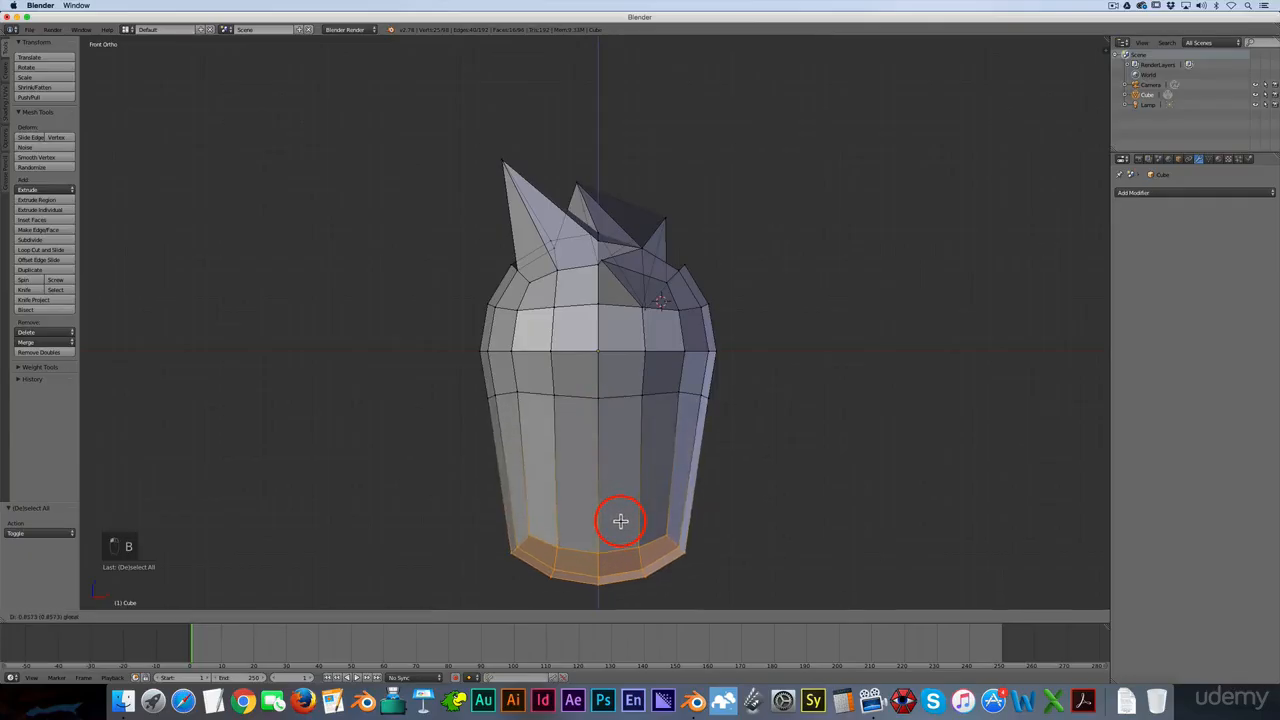
left_click(620, 521)
middle_click_drag(743, 443, 686, 443)
key("KP_1")
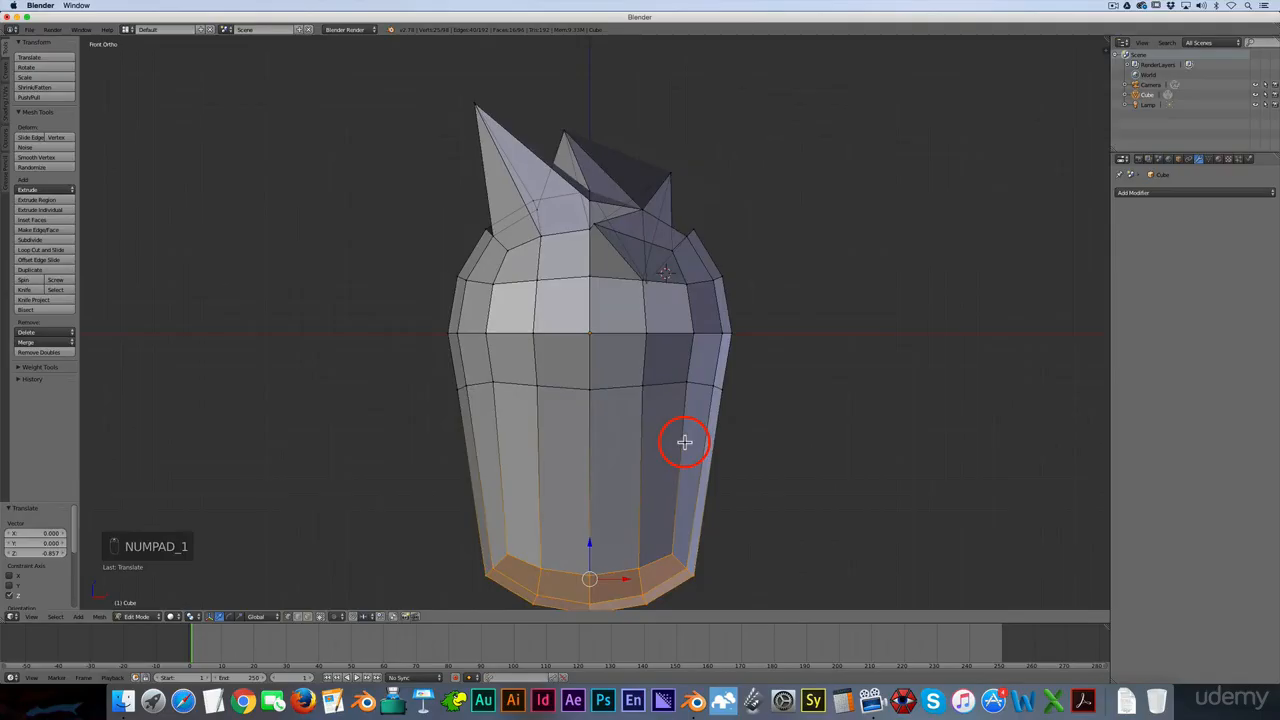
scroll(684, 441, "down", 5)
scroll(663, 429, "up", 3)
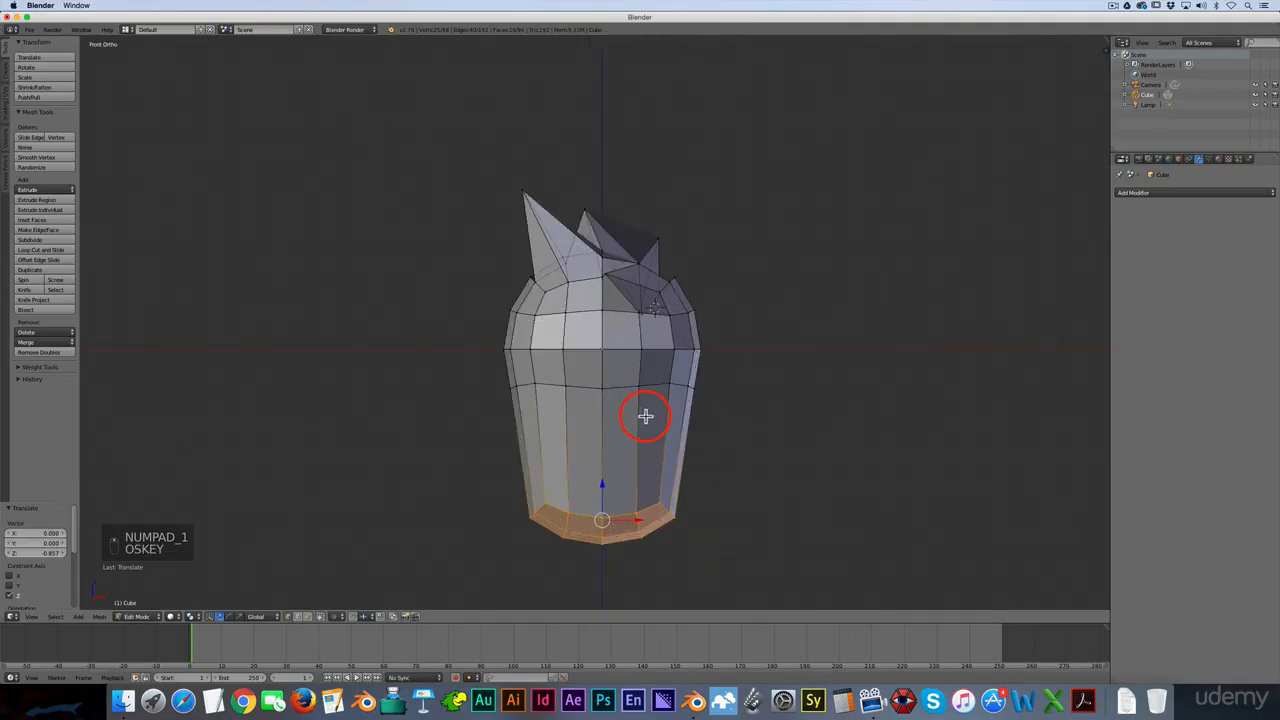
key("super+z")
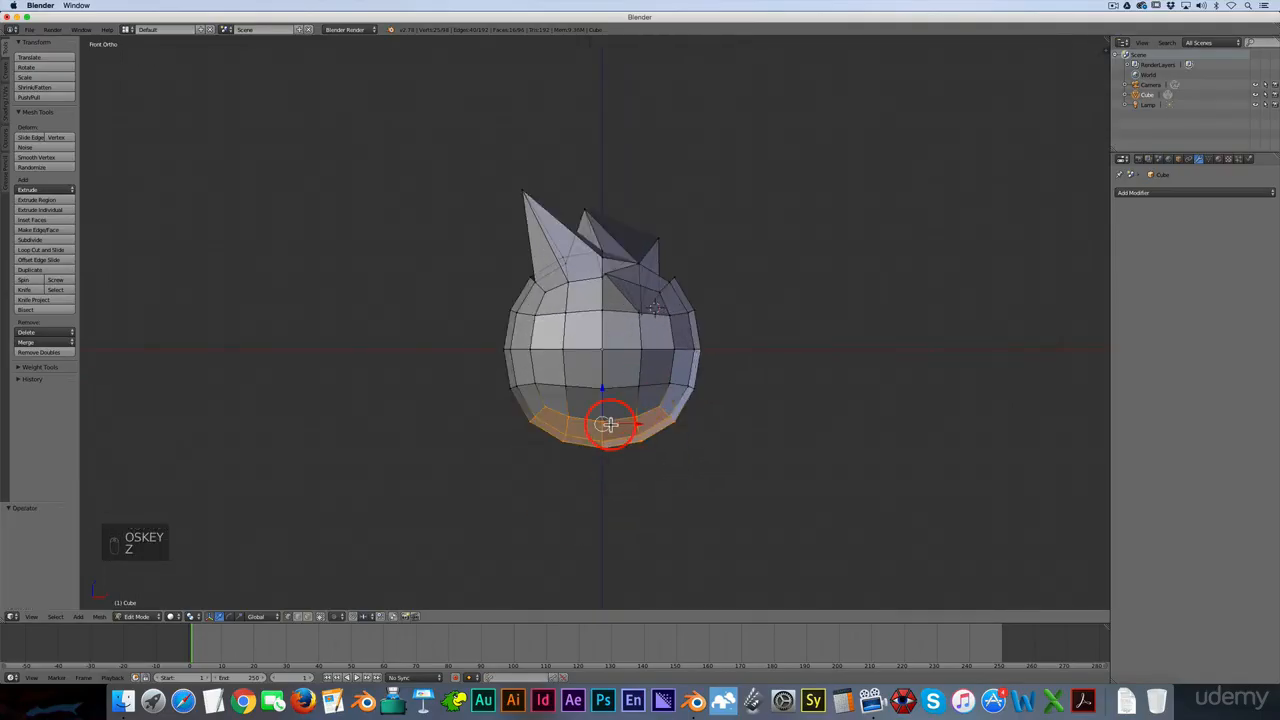
key("super+z")
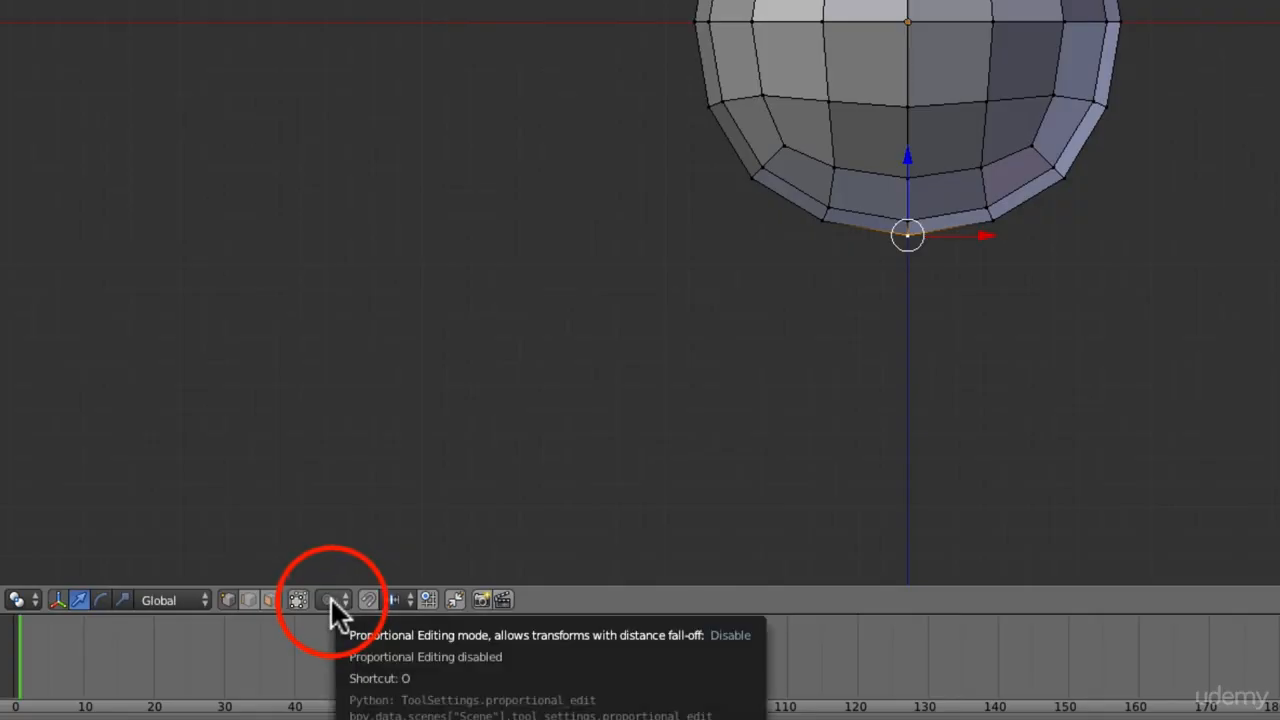
Select a single vertex on the sphere's lower right edge, try moving it outward along X, and undo the move
right_click(1115, 112)
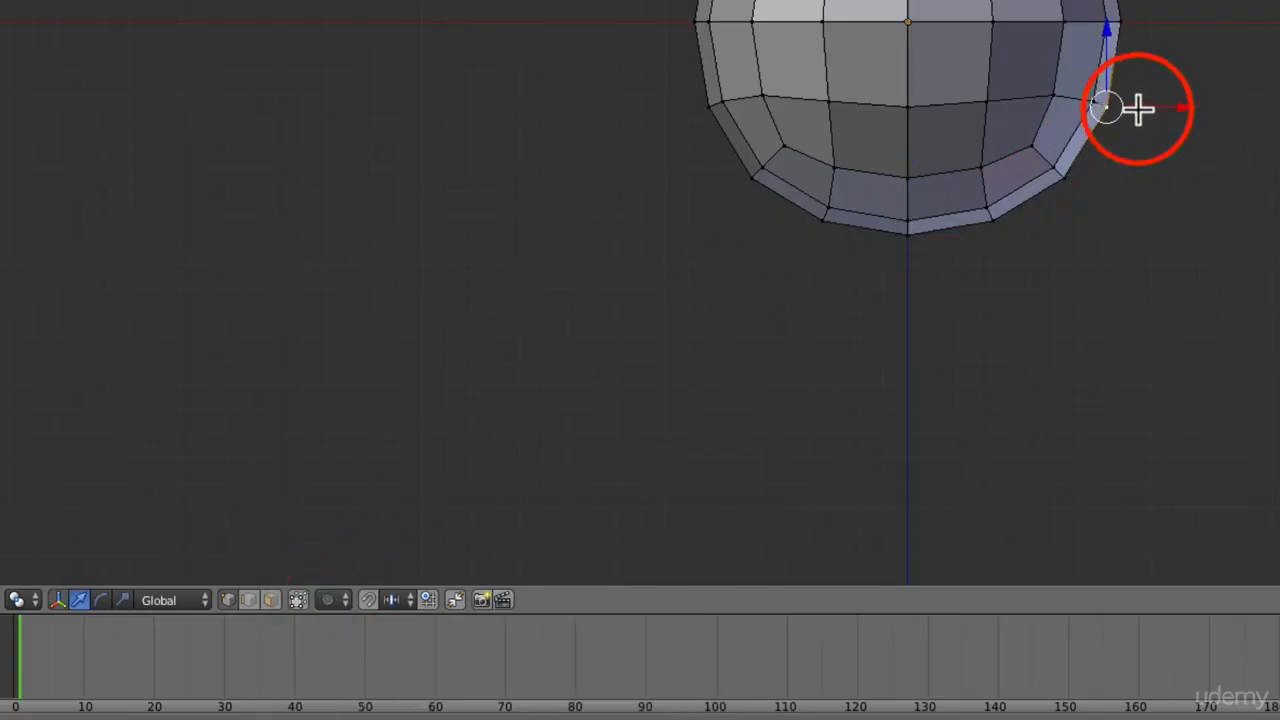
key("g")
key("x")
left_click(1272, 112)
key("ctrl+z")
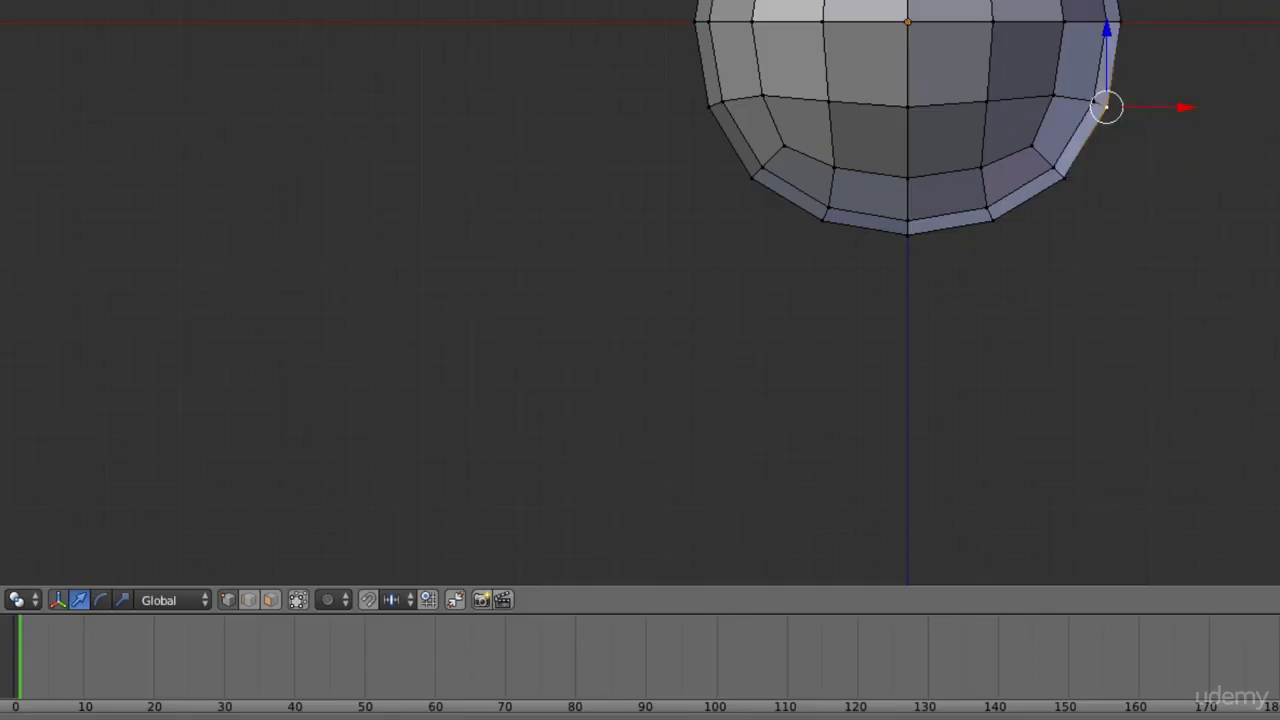
Turn on Connected proportional editing and pull the lower right vertex about 0.60 in X and -0.45 in Z, trying different influence sizes
left_click(336, 599)
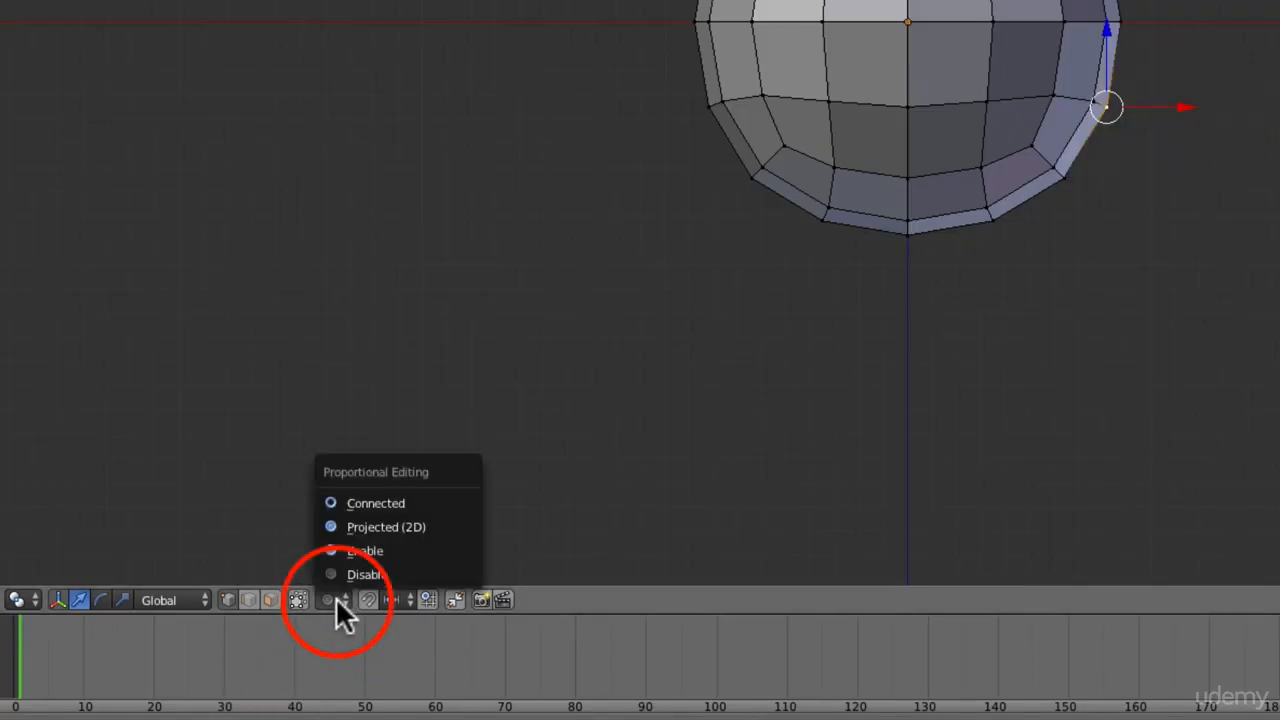
left_click(357, 502)
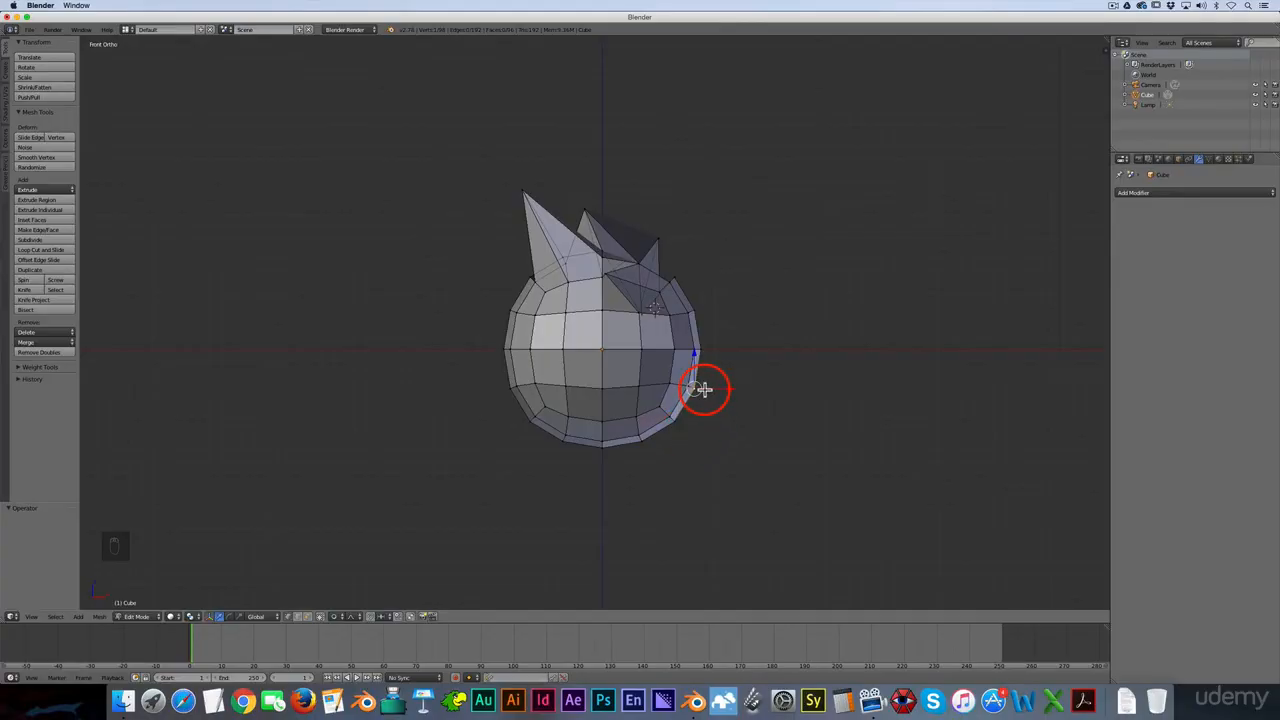
key("g")
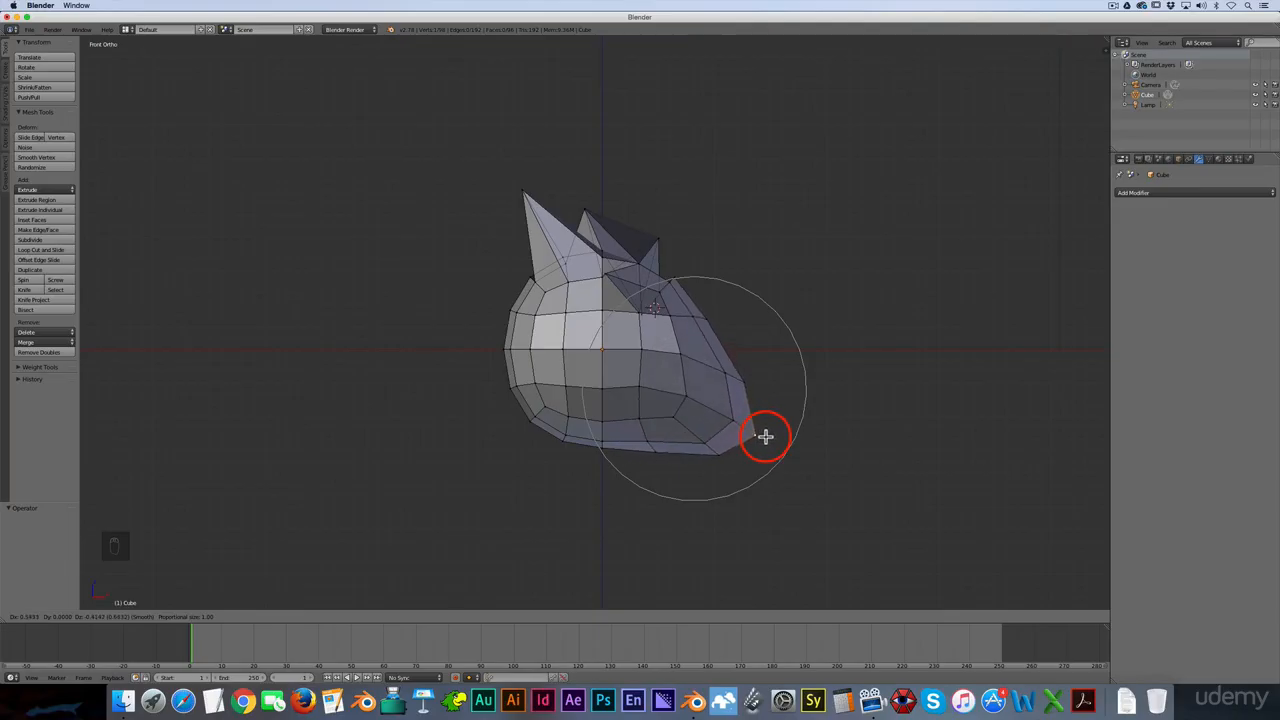
scroll(765, 437, "up", 2)
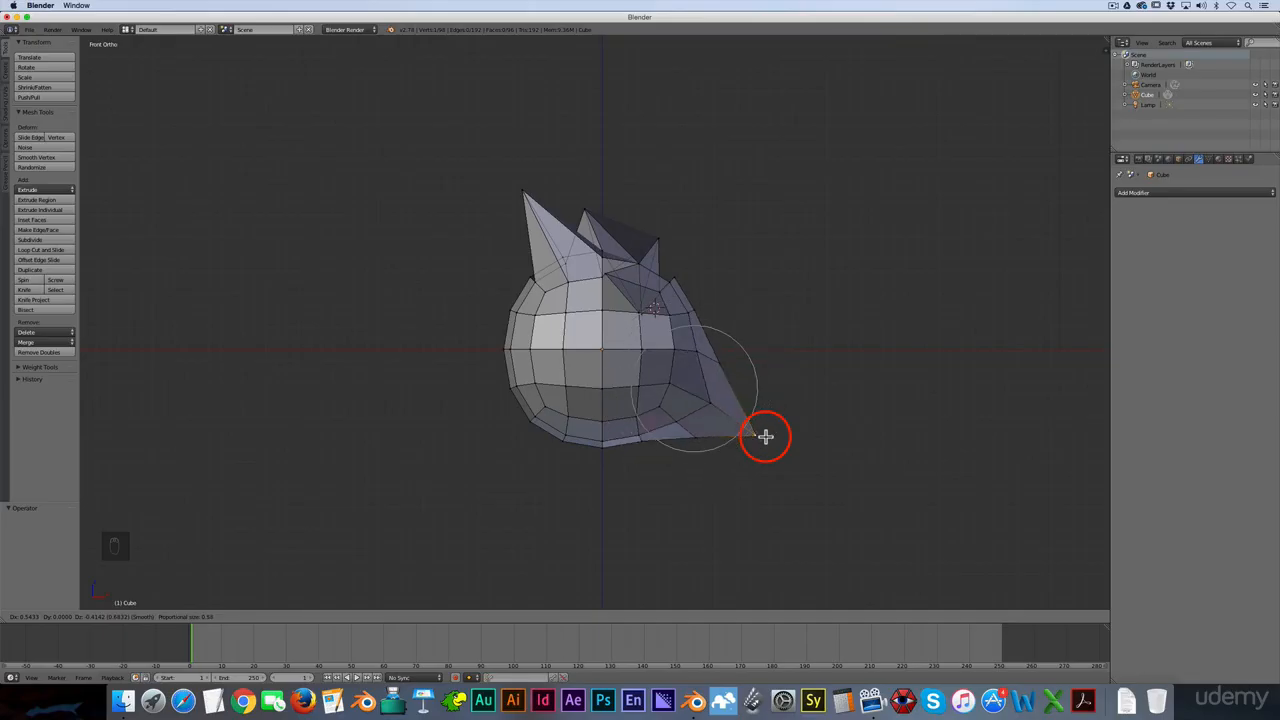
scroll(765, 437, "down", 6)
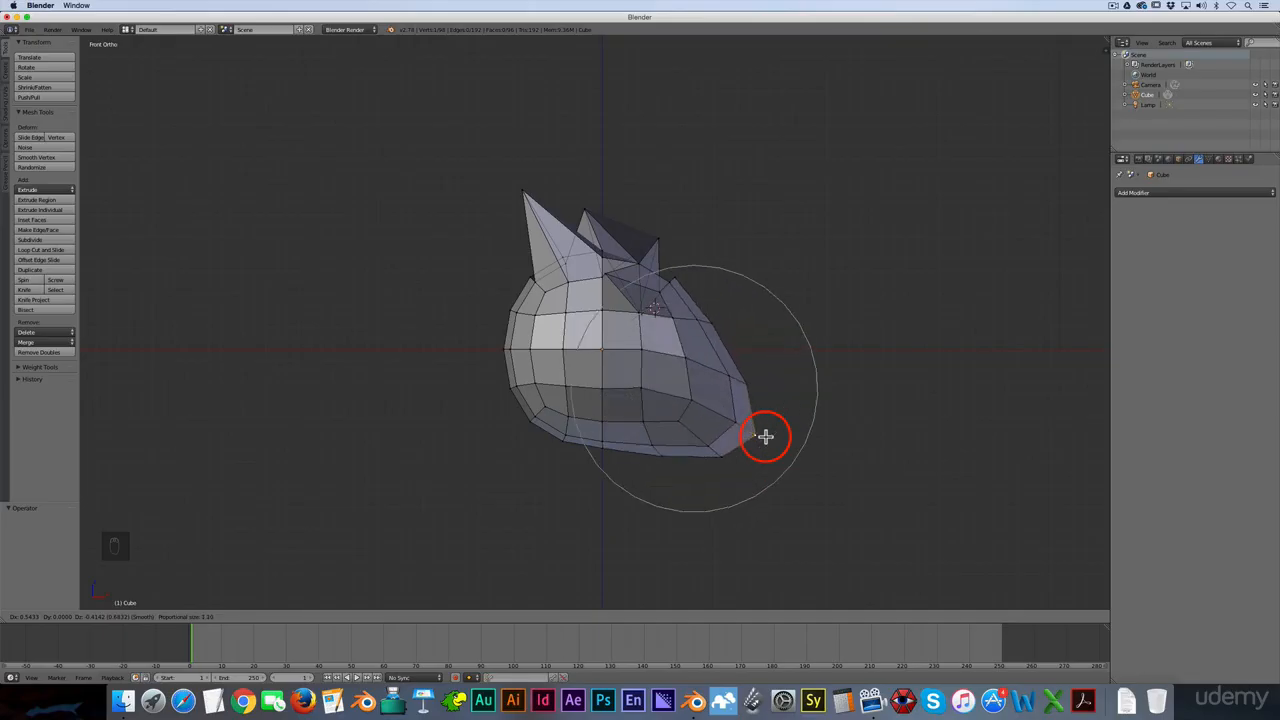
scroll(765, 437, "down", 3)
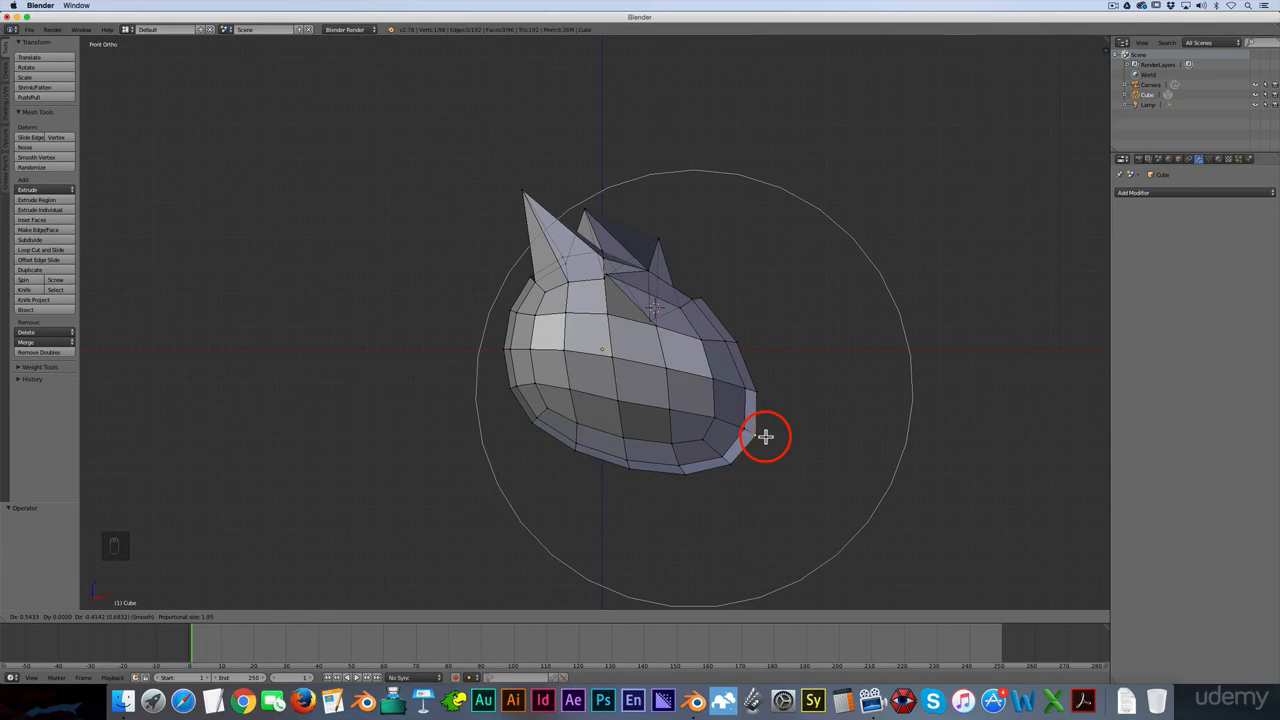
scroll(765, 437, "up", 4)
scroll(765, 437, "up", 7)
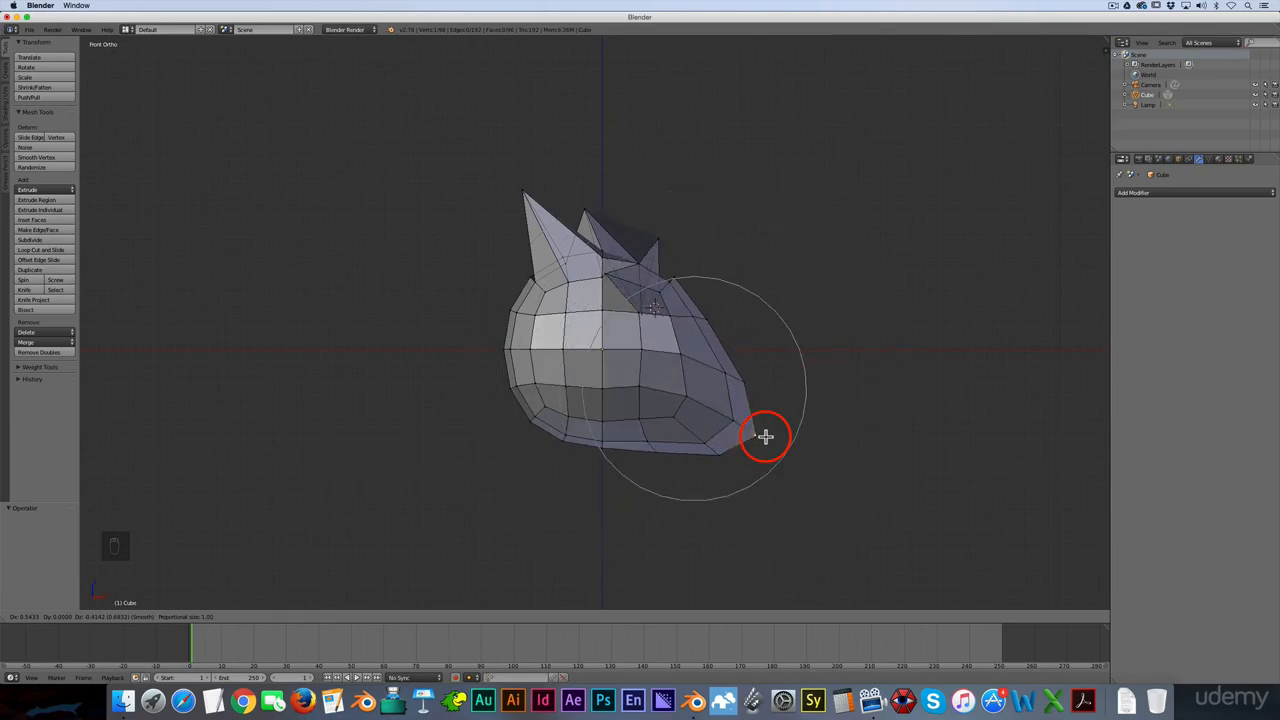
scroll(765, 437, "up", 1)
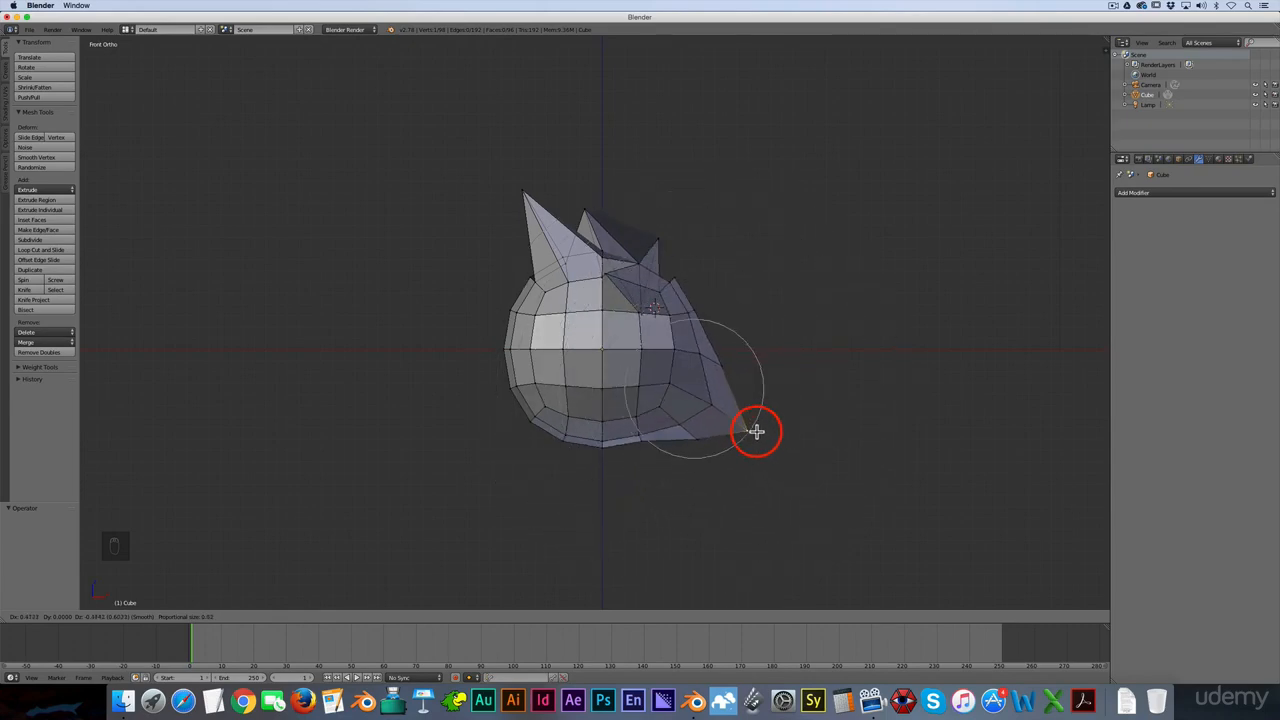
scroll(743, 423, "down", 2)
scroll(743, 423, "down", 2)
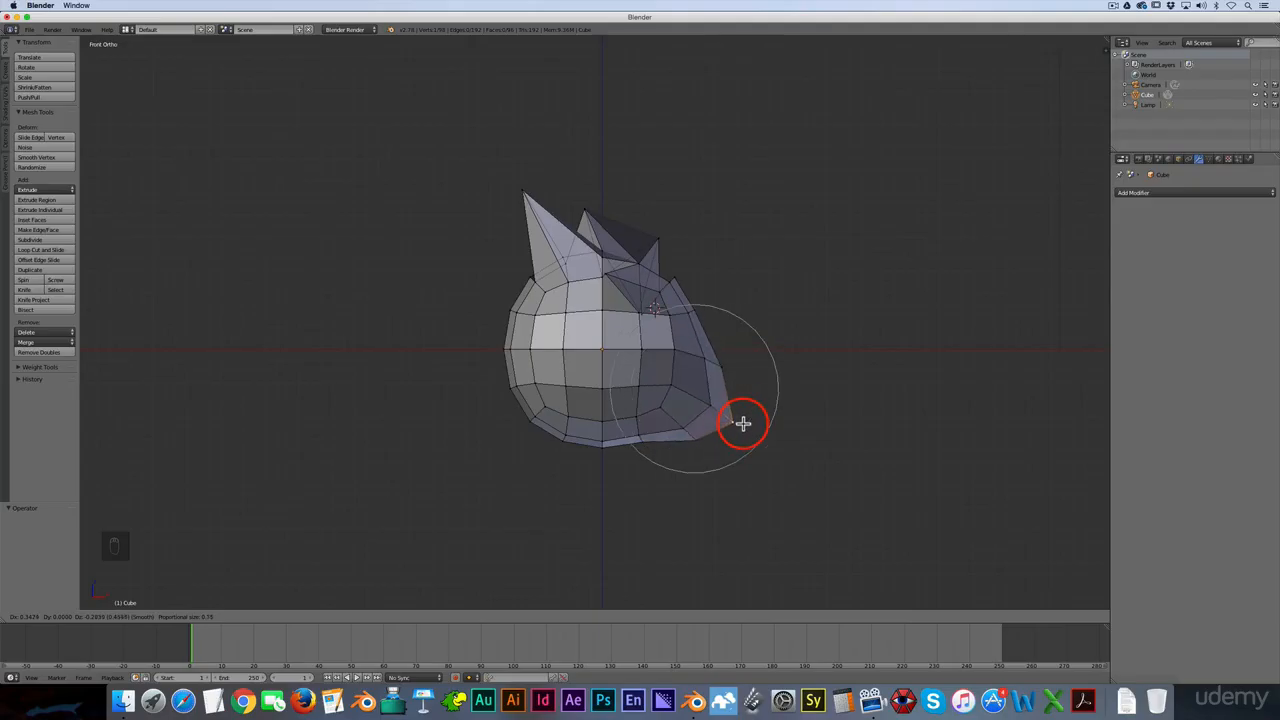
scroll(745, 425, "down", 8)
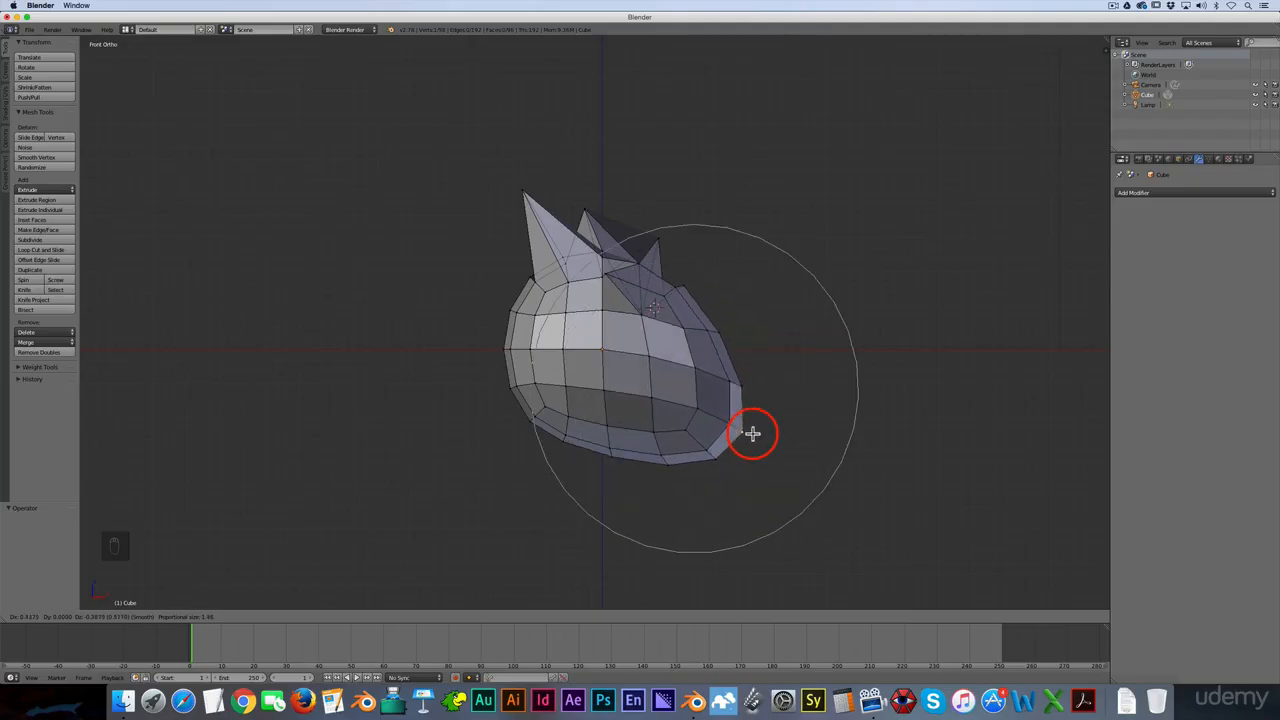
left_click(771, 443)
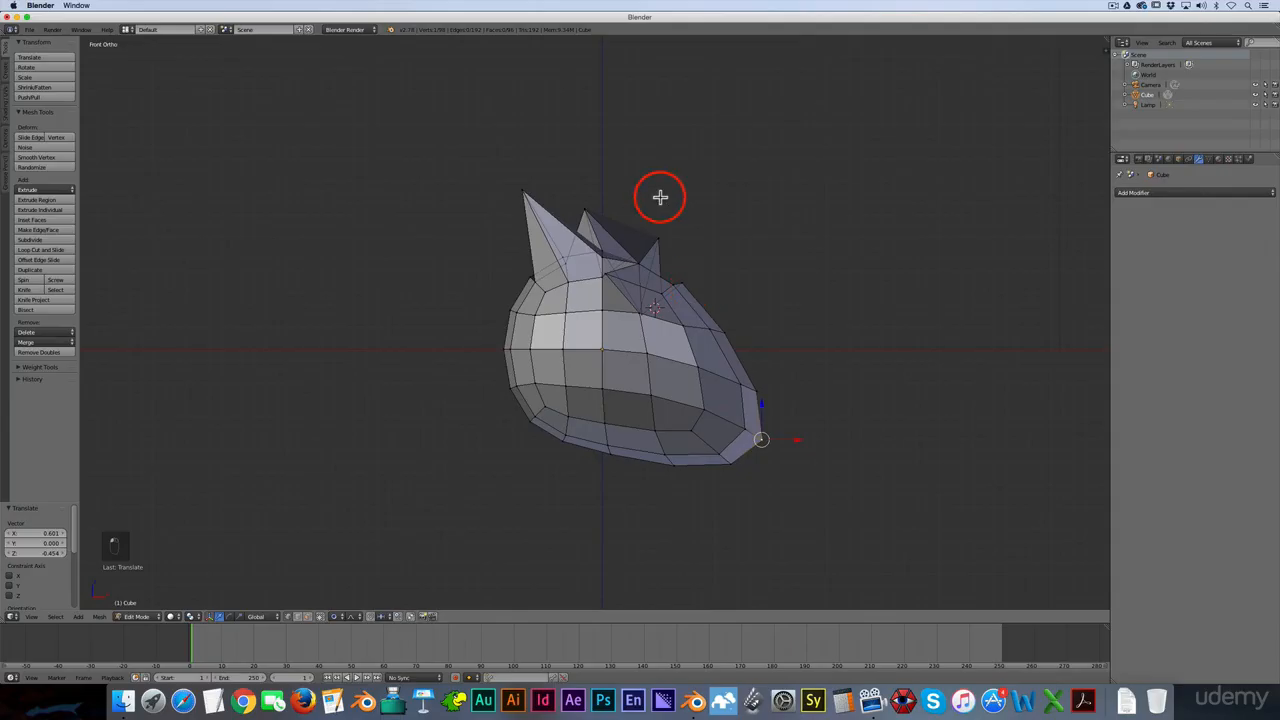
Pull the right spike's tip outward about 0.79 in X and the left spike's tip about -0.41 in X, with a smaller influence on the left
key("g")
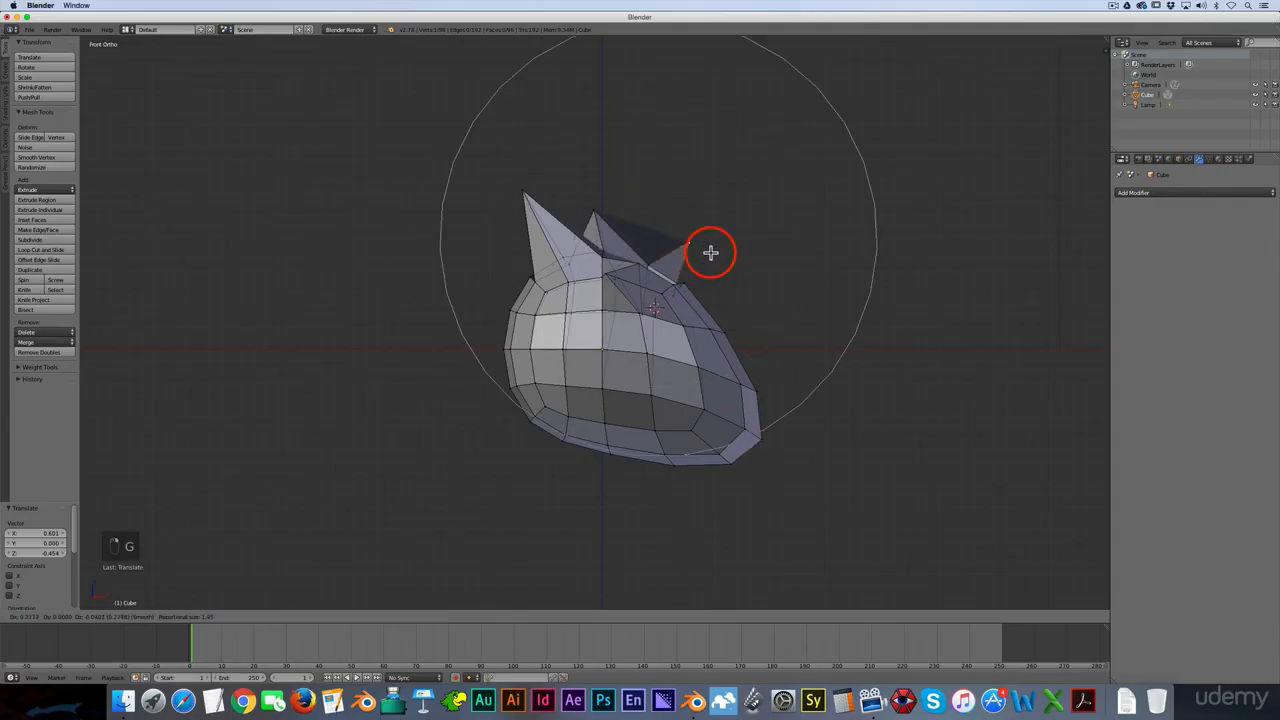
left_click(768, 267)
key("g")
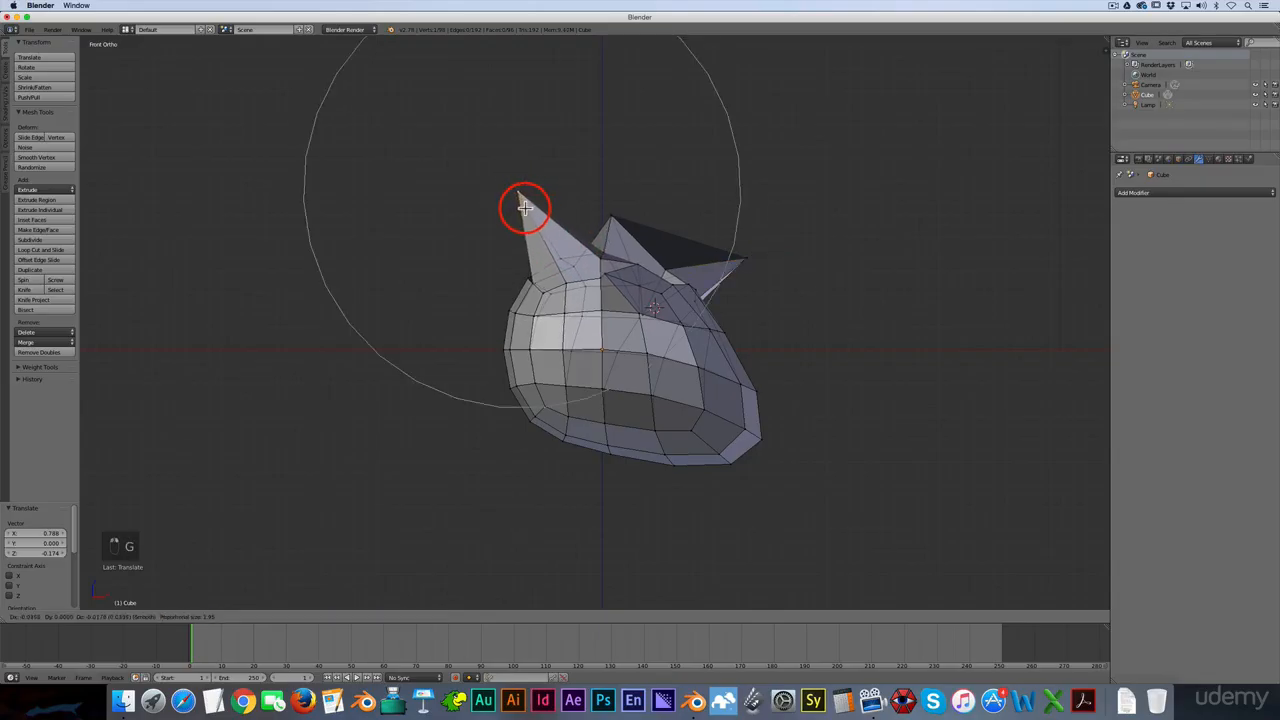
scroll(515, 208, "up", 4)
left_click(483, 222)
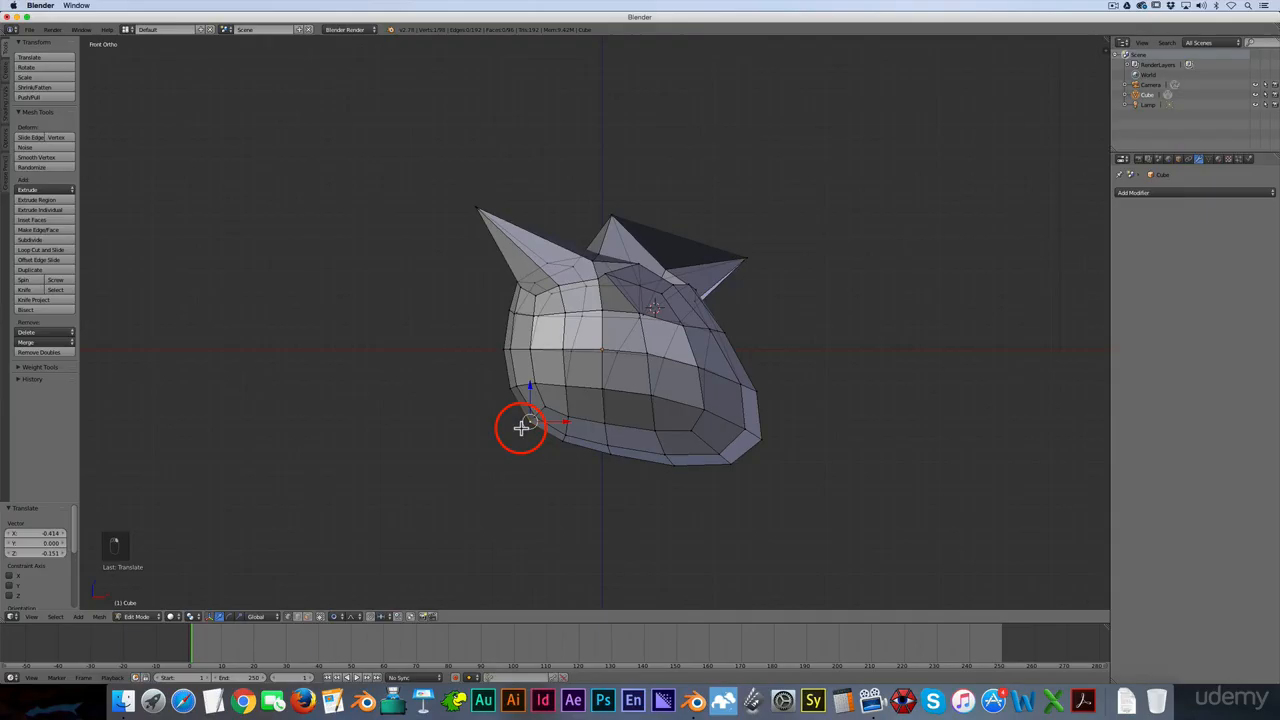
Move the lower left vertex about -0.53 in X and -0.32 in Z with a reduced proportional influence
key("g")
scroll(500, 438, "up", 3)
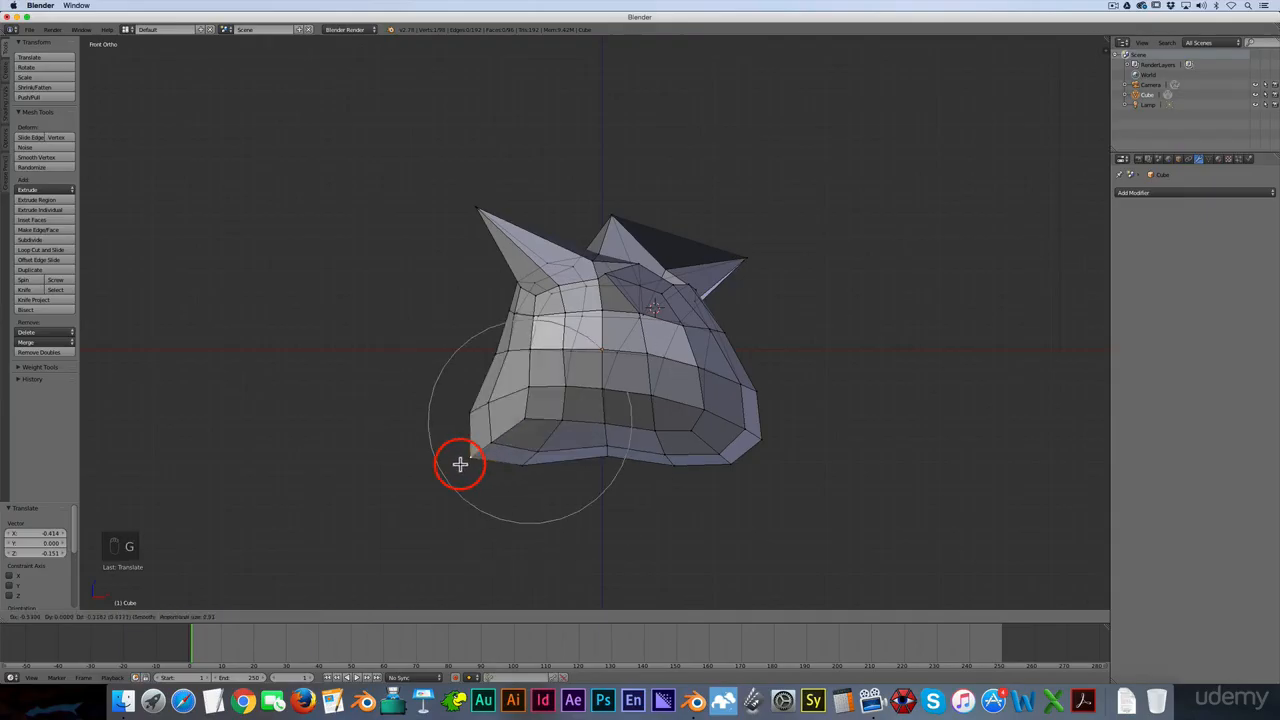
left_click(476, 462)
Rotate the mesh around the lower left vertex by about 77° with an enlarged proportional influence, and clear the selection
key("r")
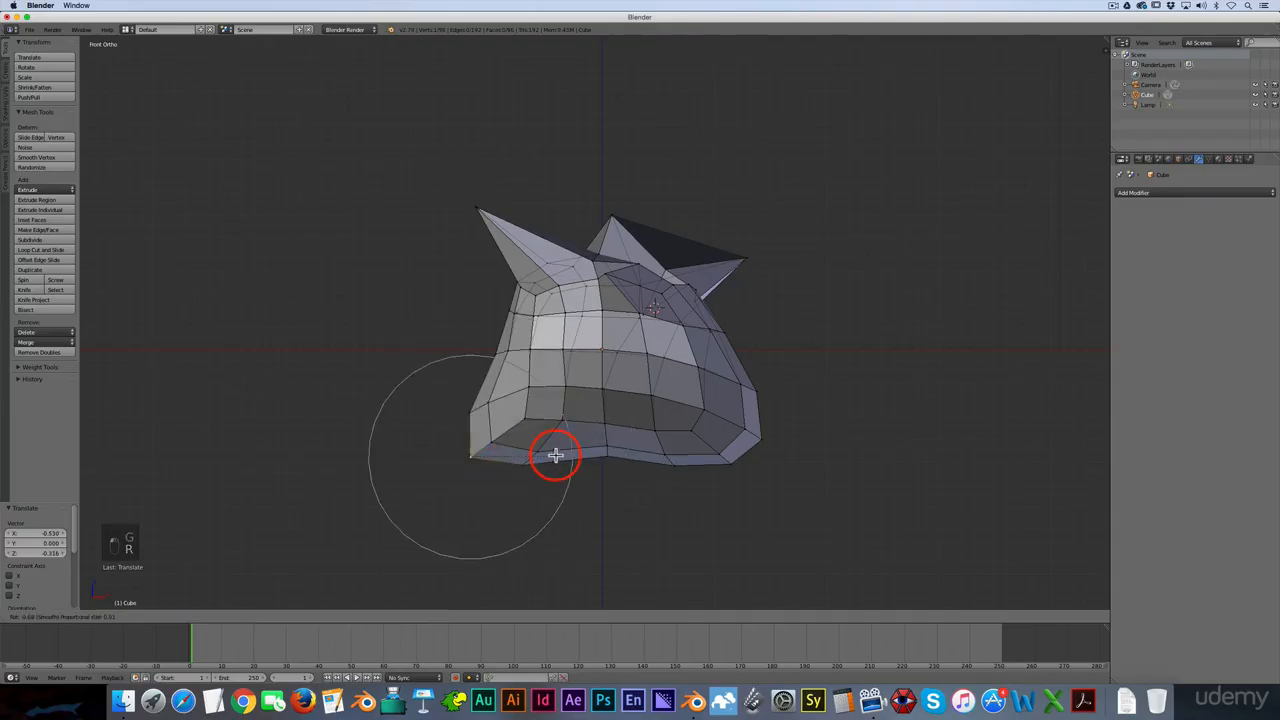
scroll(554, 440, "down", 3)
scroll(550, 420, "down", 3)
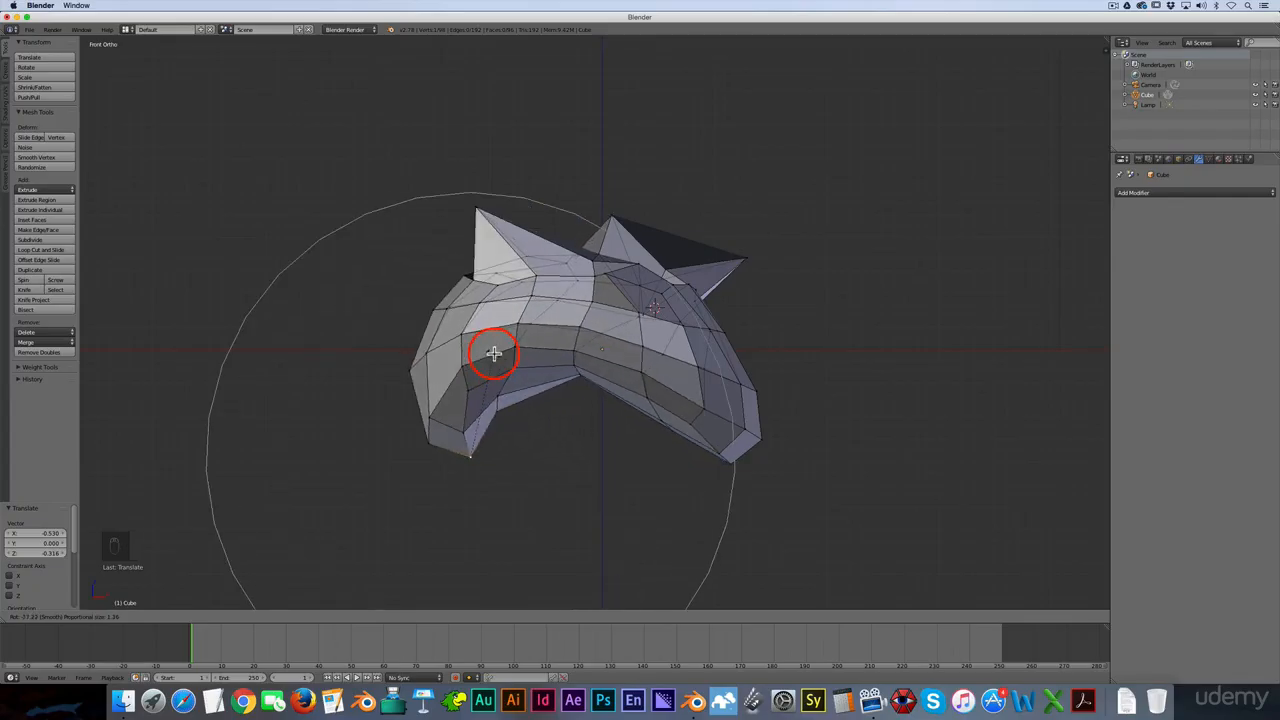
left_click(500, 353)
key("a")
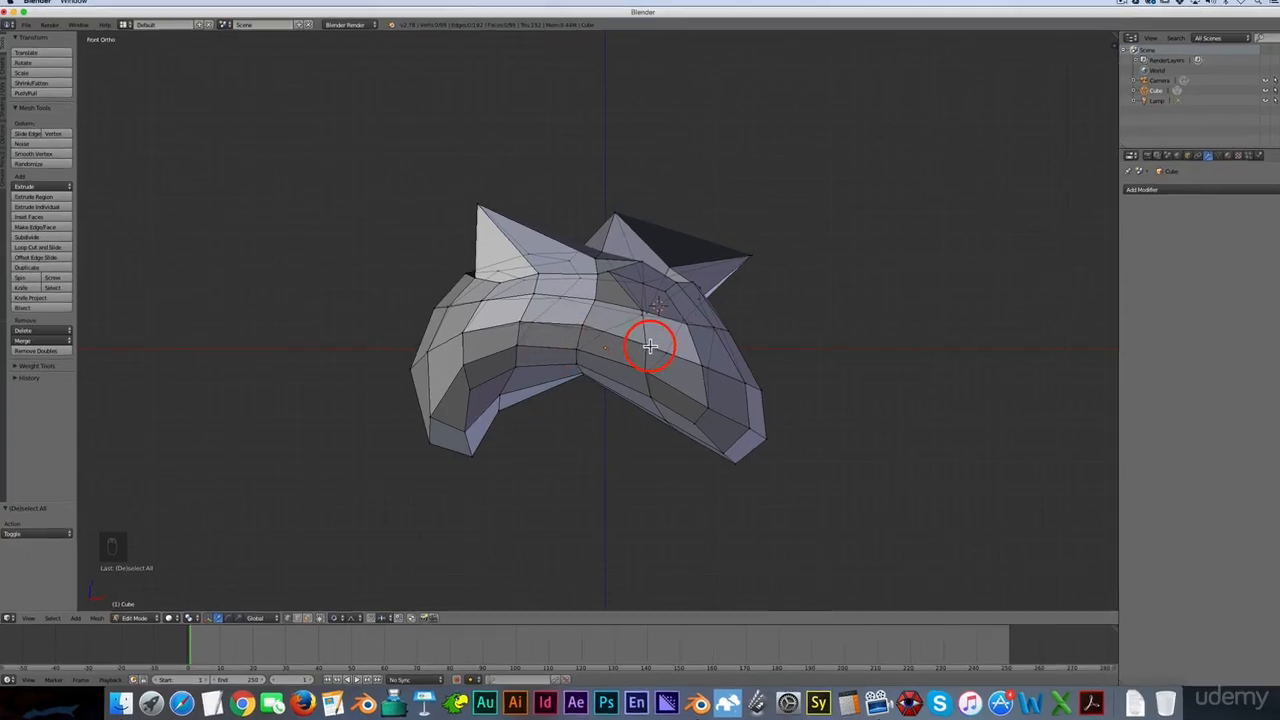
Switch to edge selection and select several single edges in turn, ending with the steep edge on the right half of the mesh
right_click(462, 333)
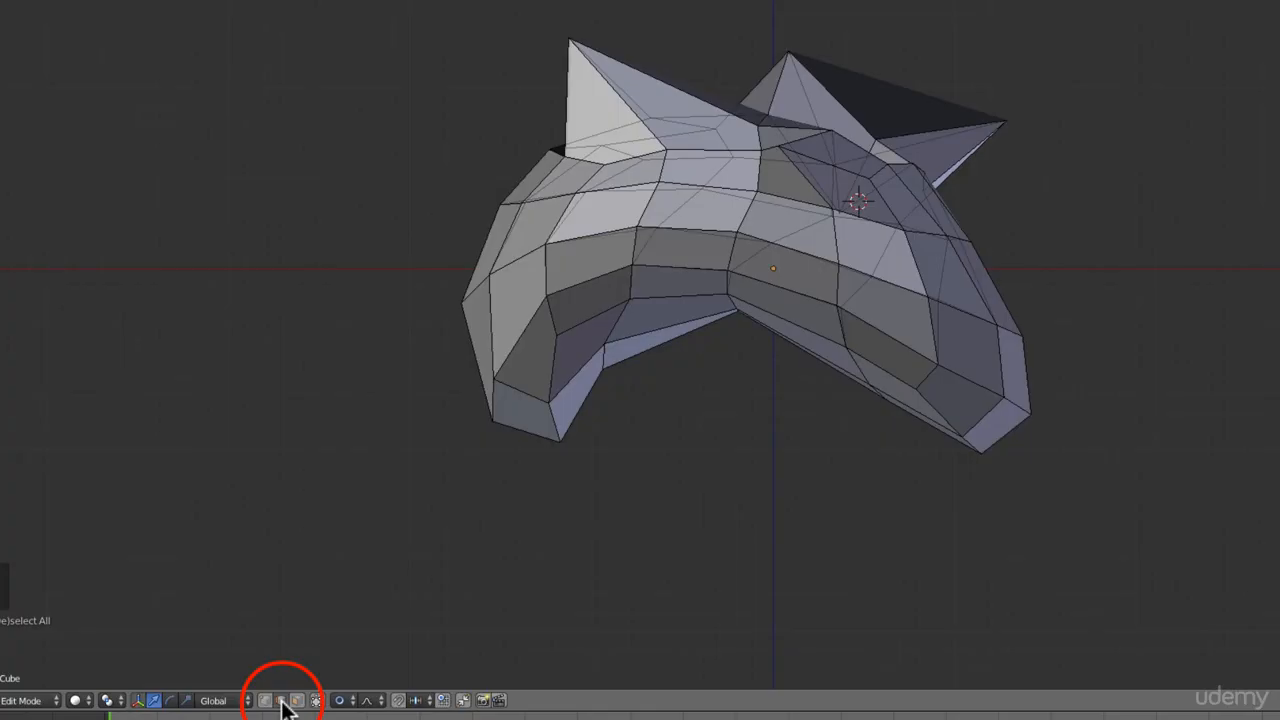
right_click(687, 227)
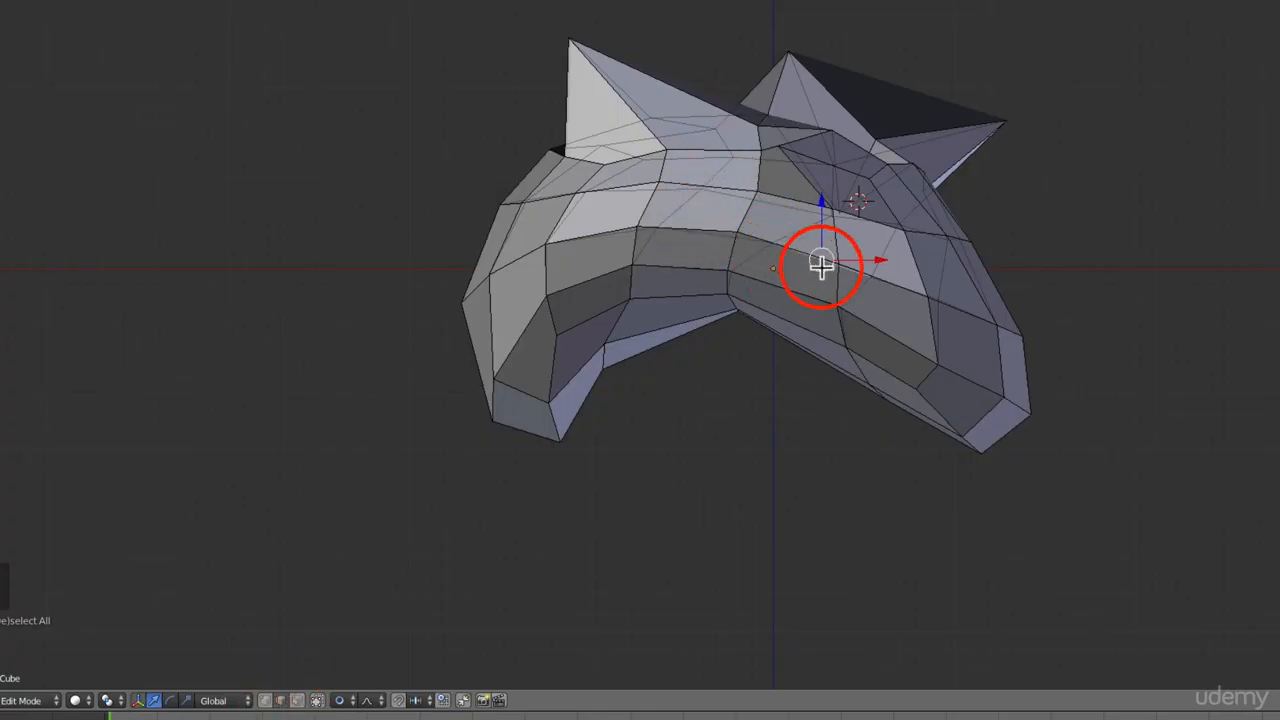
scroll(902, 286, "up", 6)
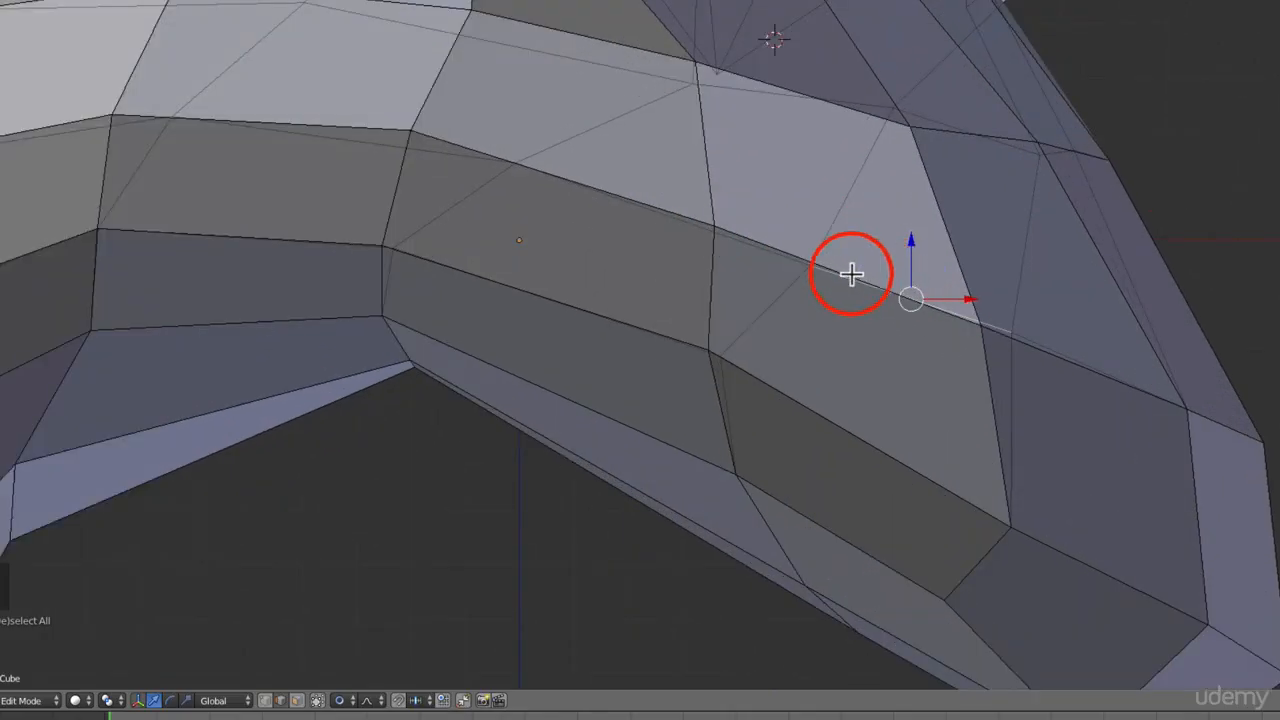
right_click(924, 178)
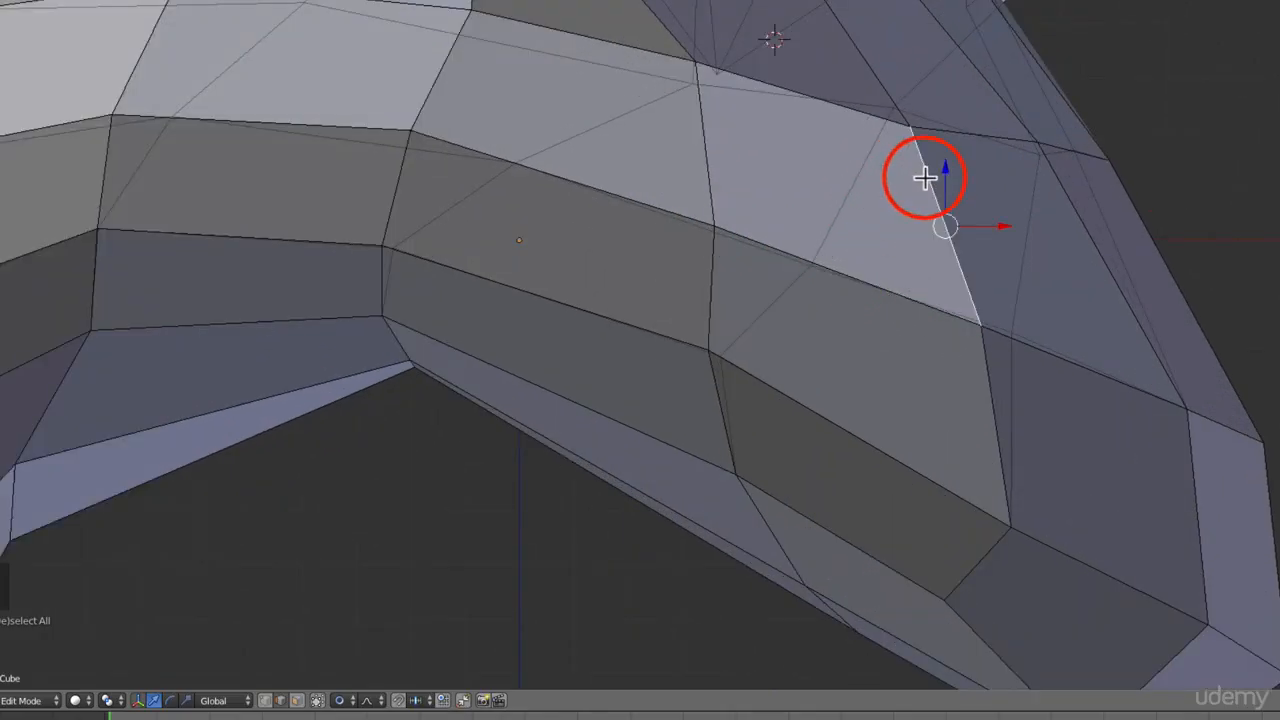
right_click(990, 133)
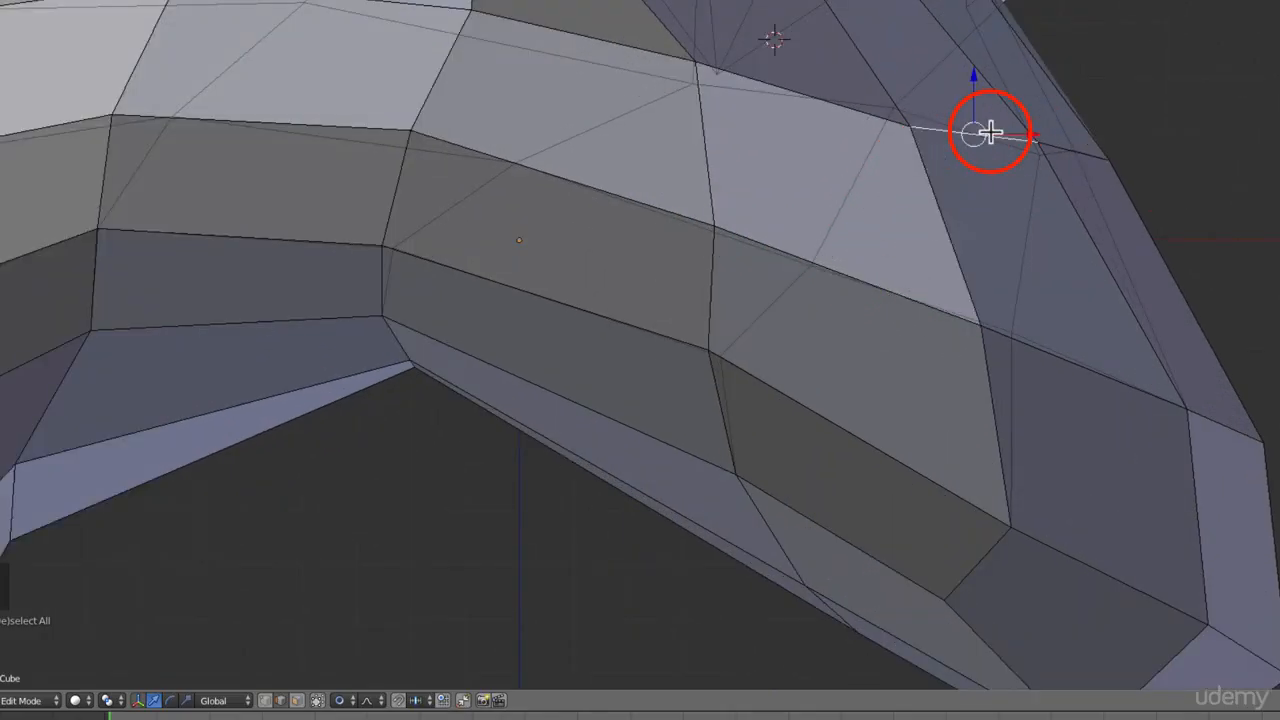
right_click(927, 183)
Try moving the selected edge slightly outward with proportional editing still on, and undo the move
key("g")
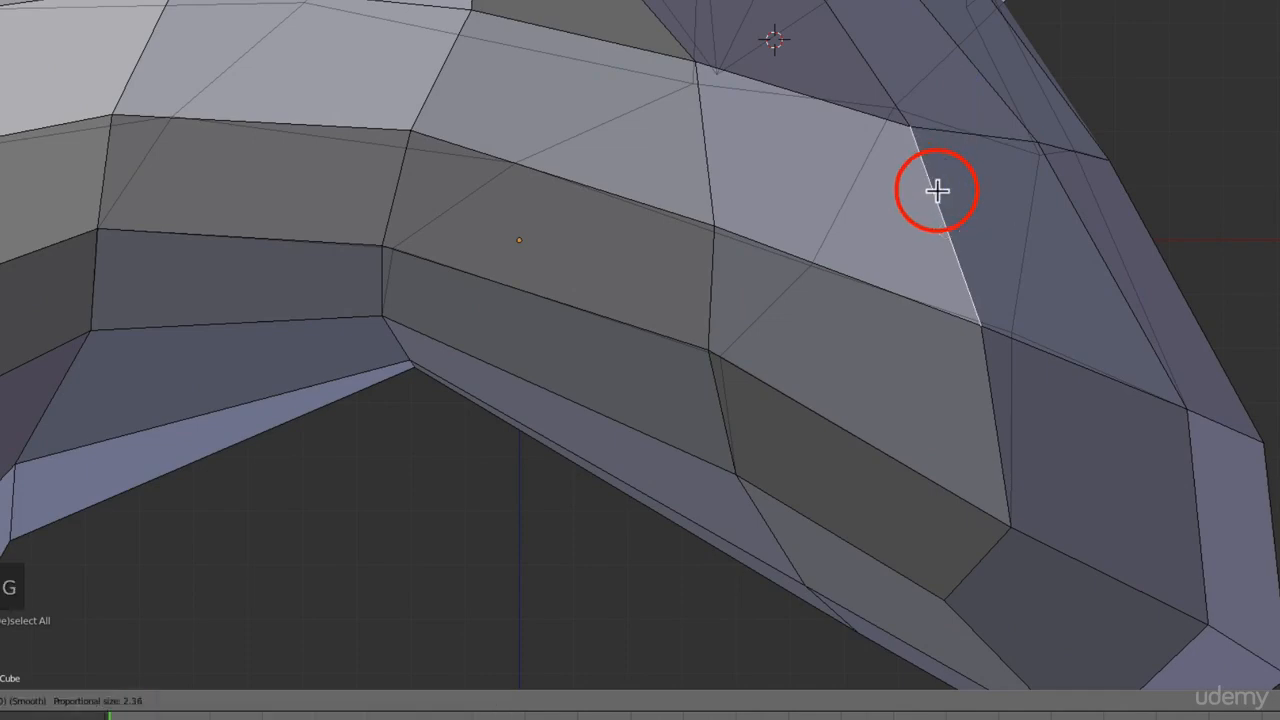
left_click(963, 183)
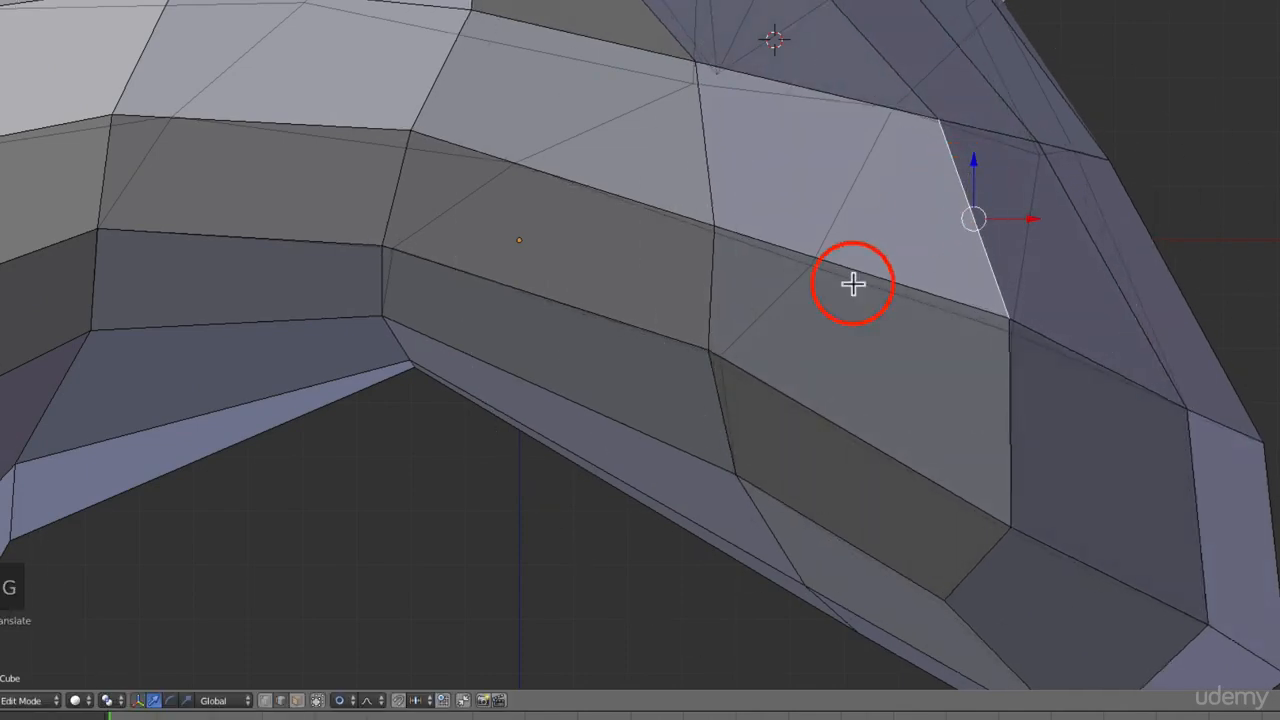
key("super+z")
Disable proportional editing and move the selected edge up and outward toward the mesh's upper right
left_click(350, 705)
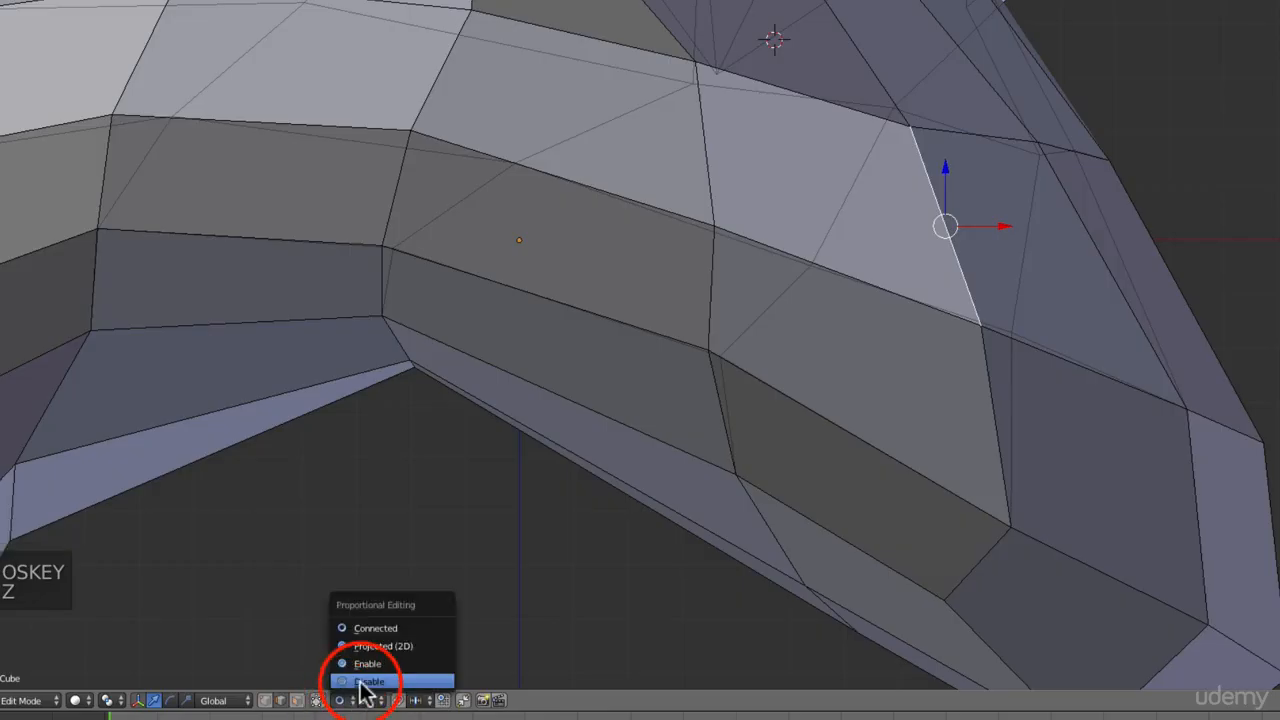
left_click(362, 680)
key("g")
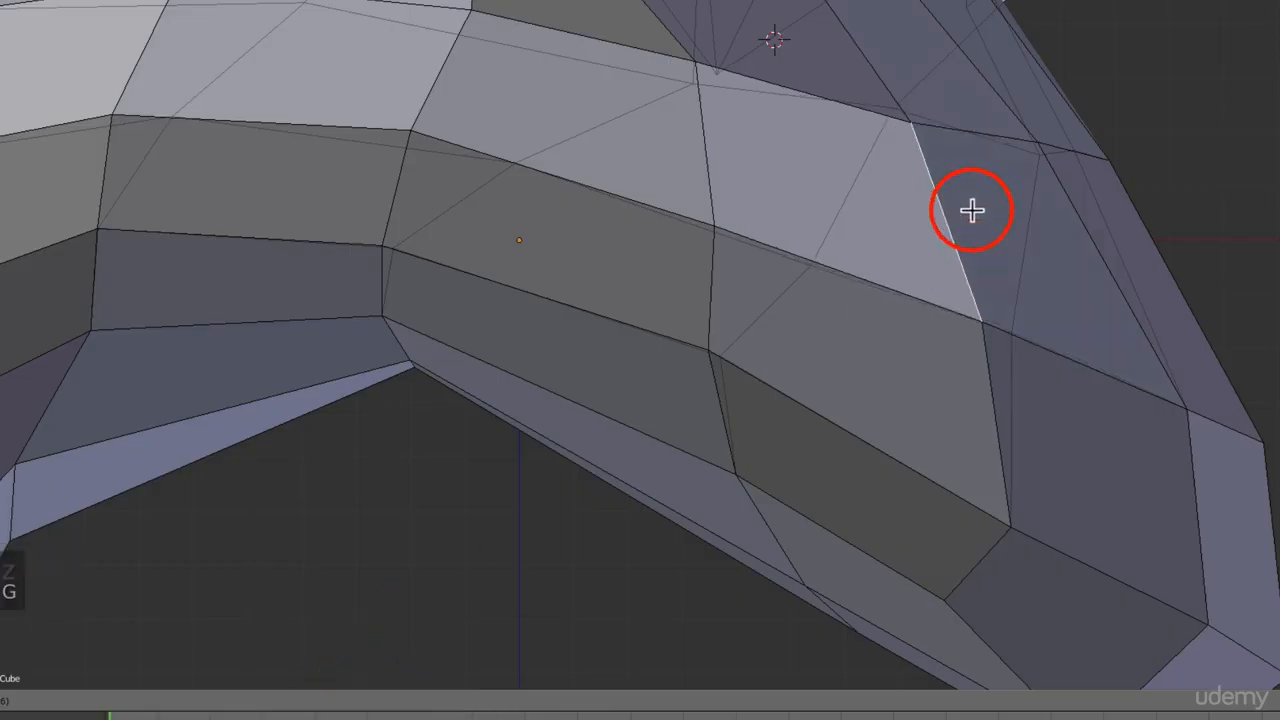
left_click(1075, 29)
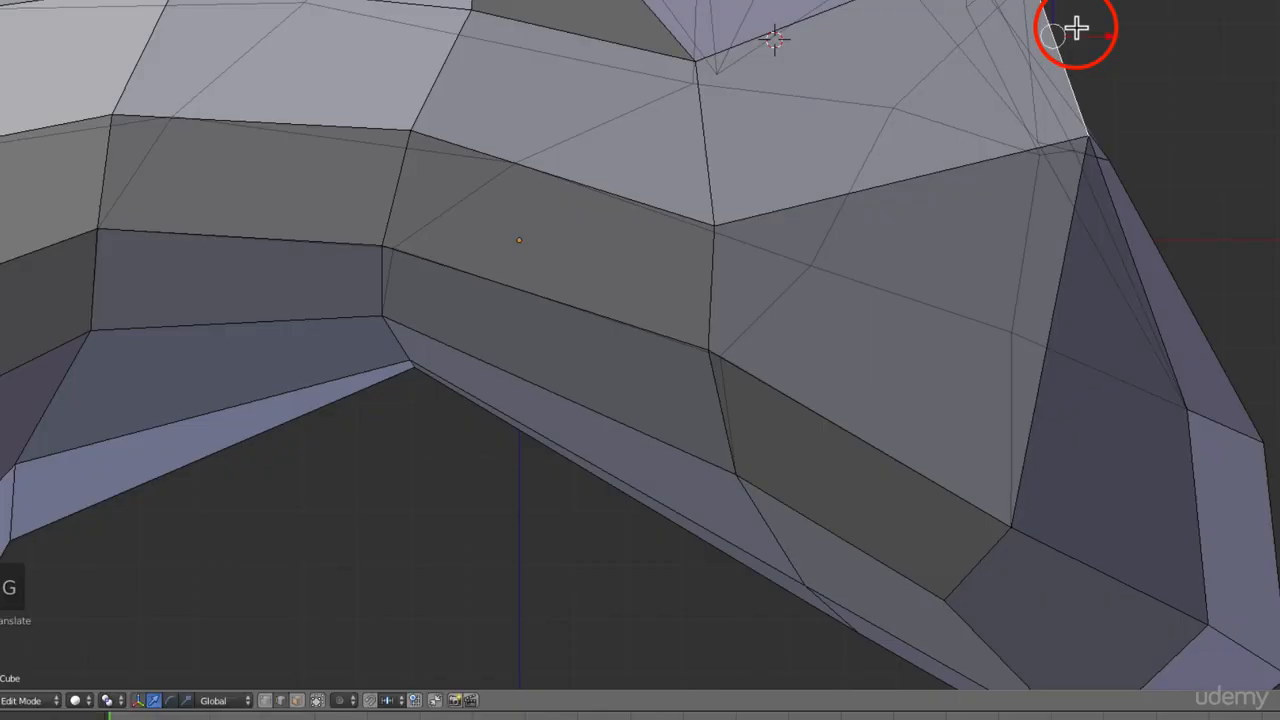
Move the short central edge down and outward, and shift the neighbouring edge on its left upward
right_click(706, 123)
key("g")
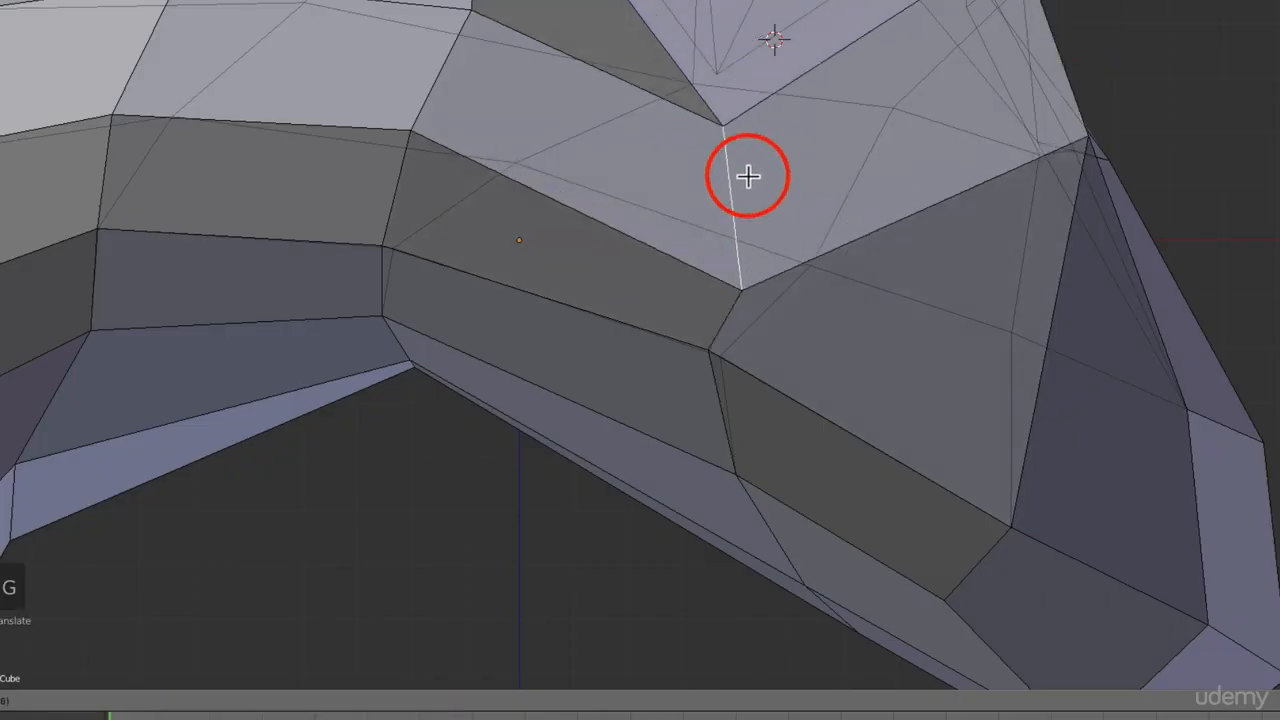
left_click(777, 234)
right_click(414, 79)
key("g")
key("g")
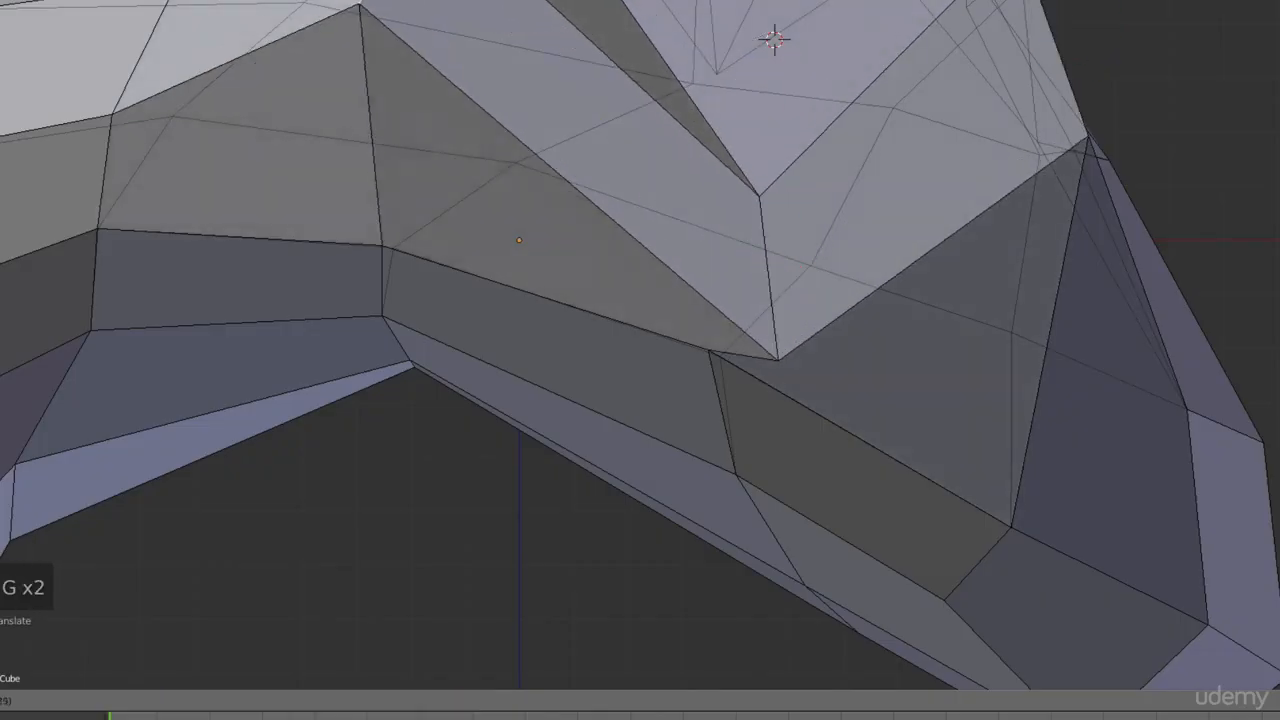
Move the steep edge near the mesh's right end inward to the left, and clear the selection
right_click(1195, 503)
key("g")
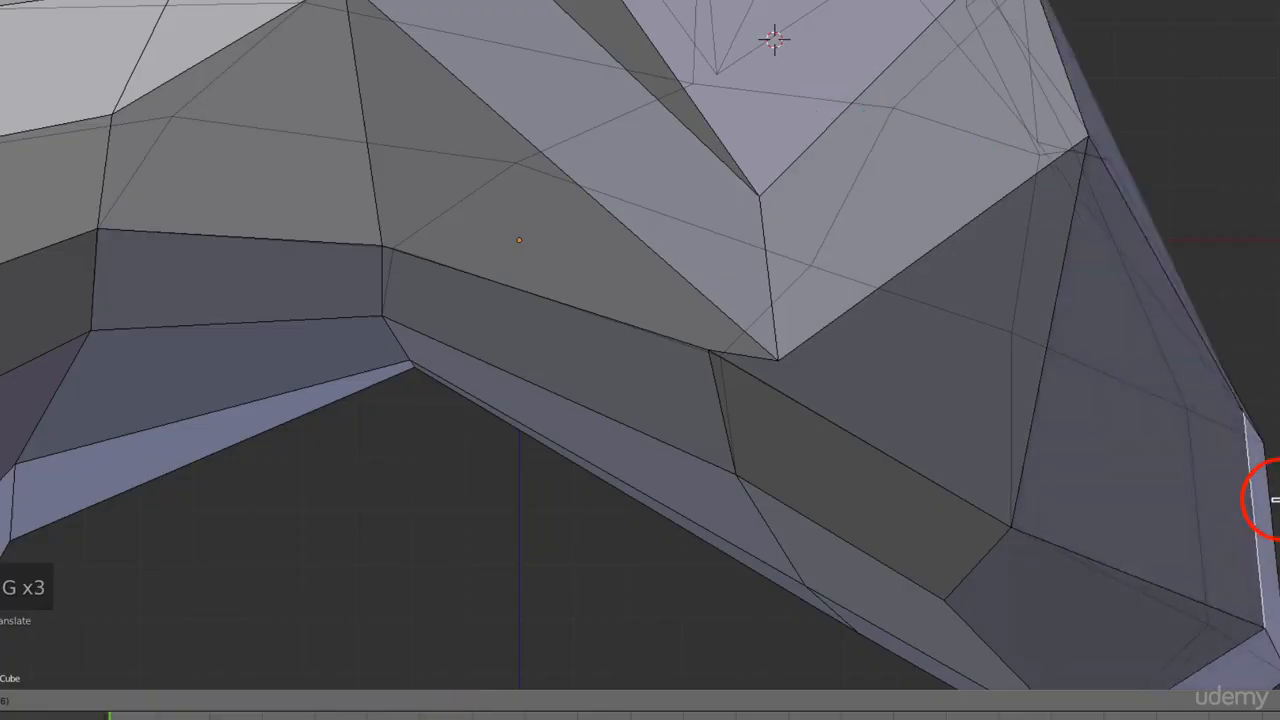
left_click(1080, 497)
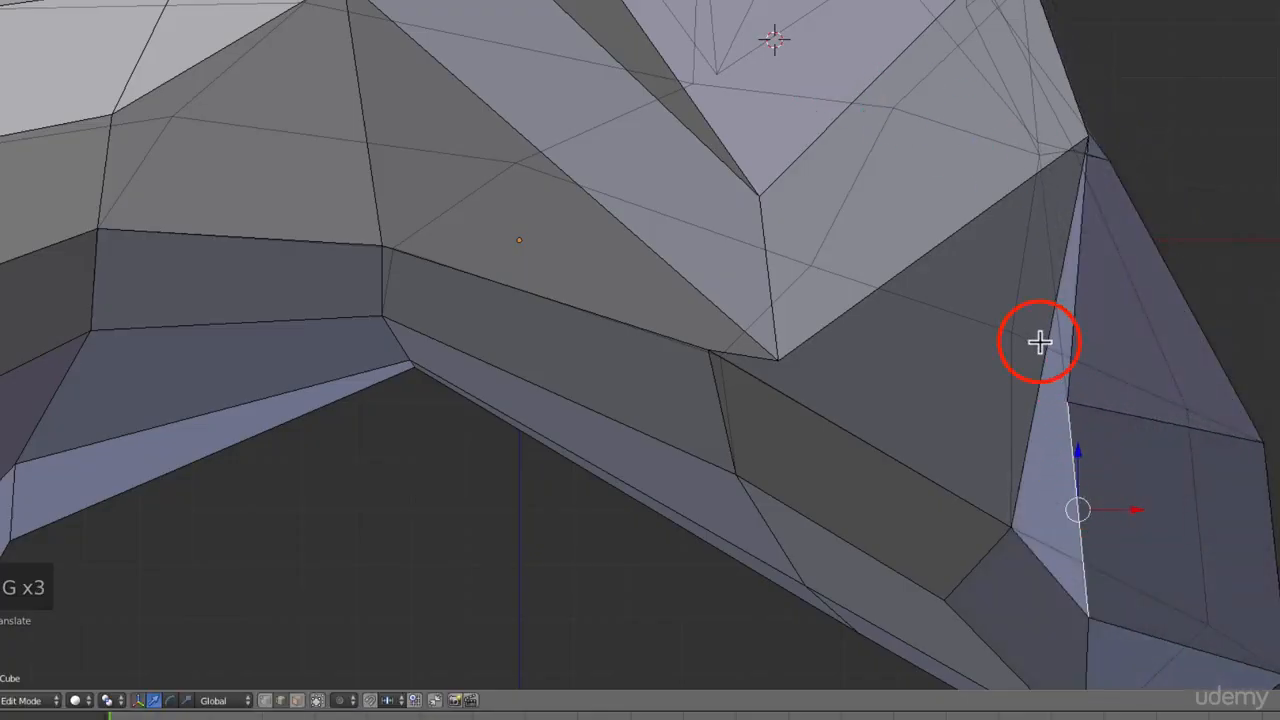
scroll(1037, 340, "down", 3)
scroll(1041, 330, "up", 1)
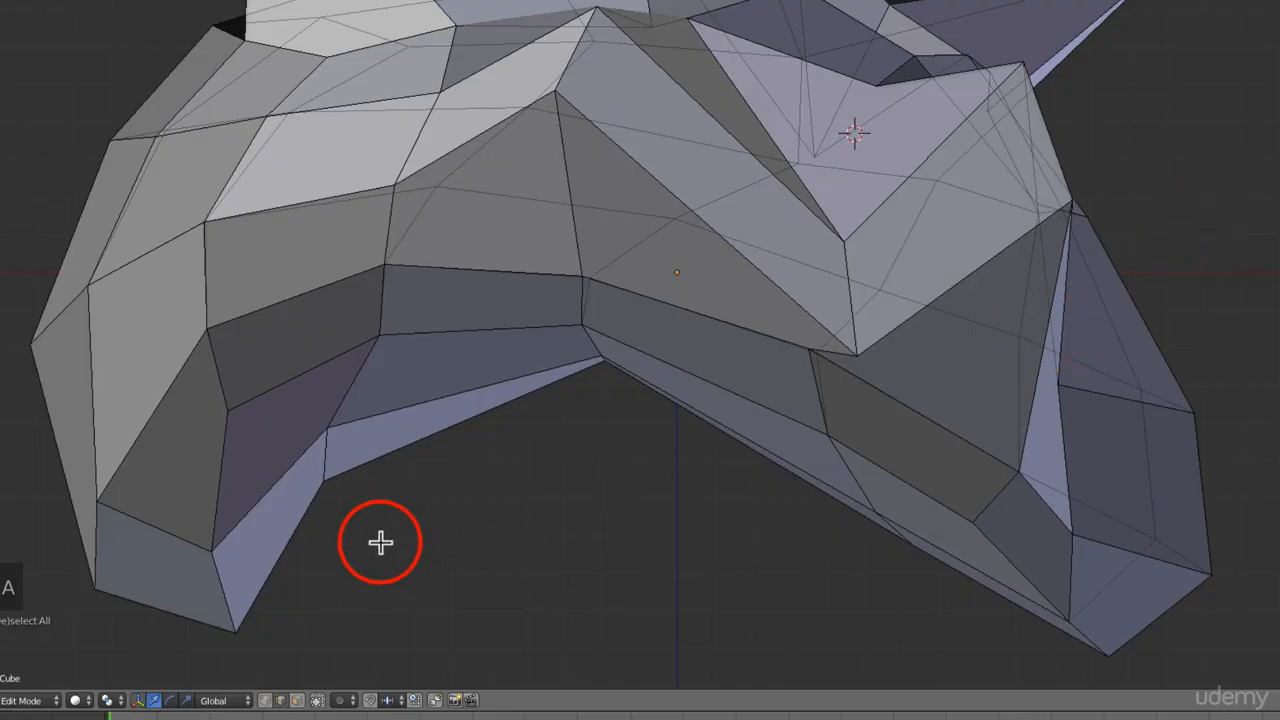
Switch to face selection and select several faces one at a time, ending with the tall face near the mesh's left end
left_click(298, 700)
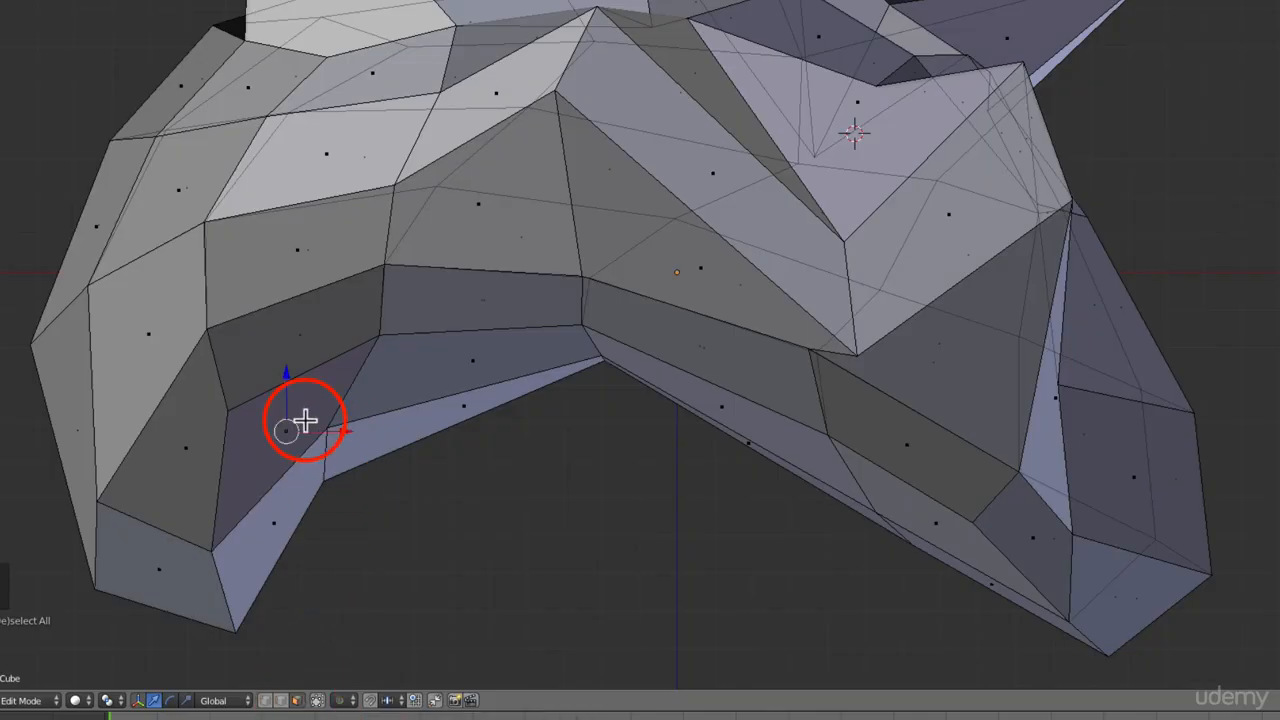
right_click(193, 456)
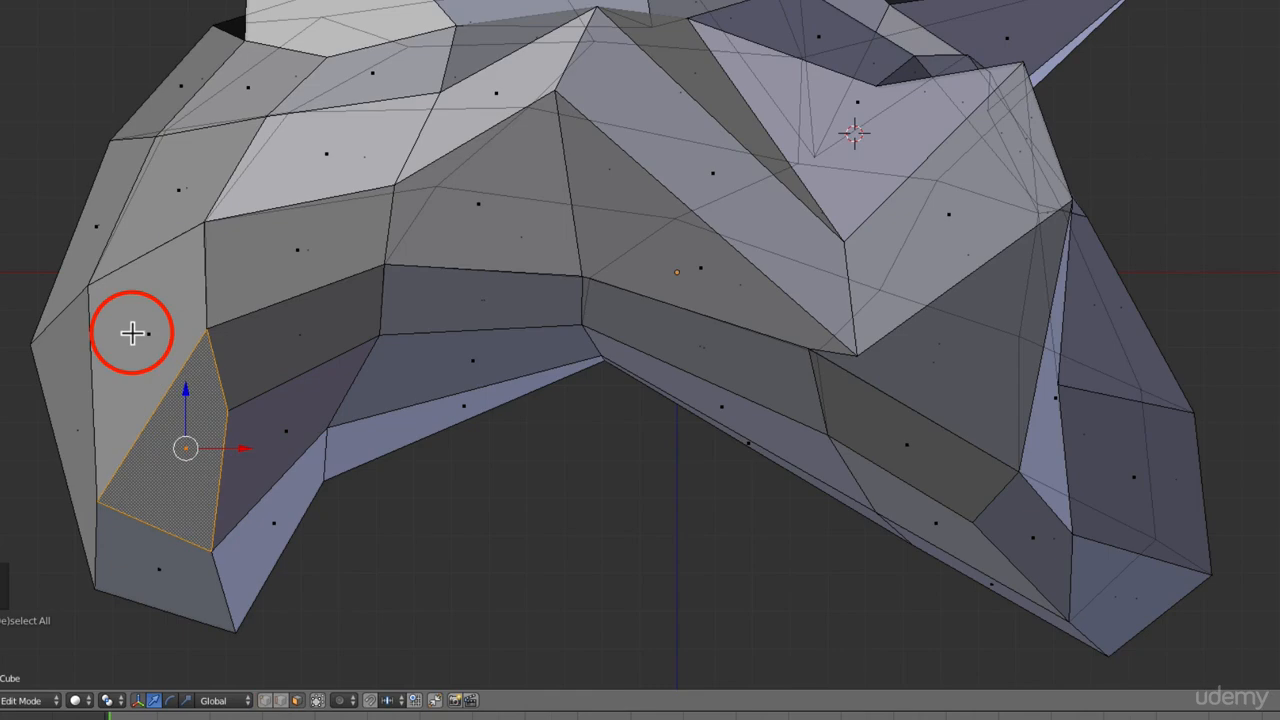
right_click(131, 331)
right_click(309, 281)
right_click(181, 320)
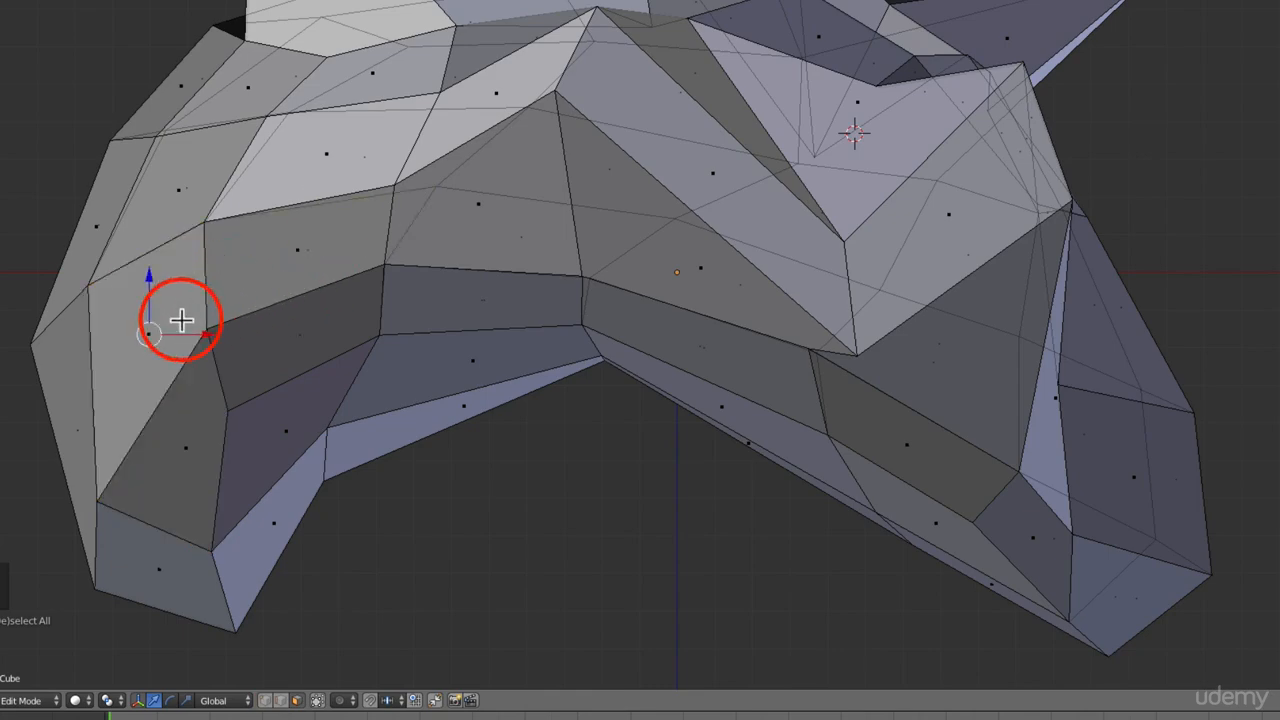
right_click(105, 336)
scroll(180, 350, "up", 3)
scroll(557, 526, "down", 4)
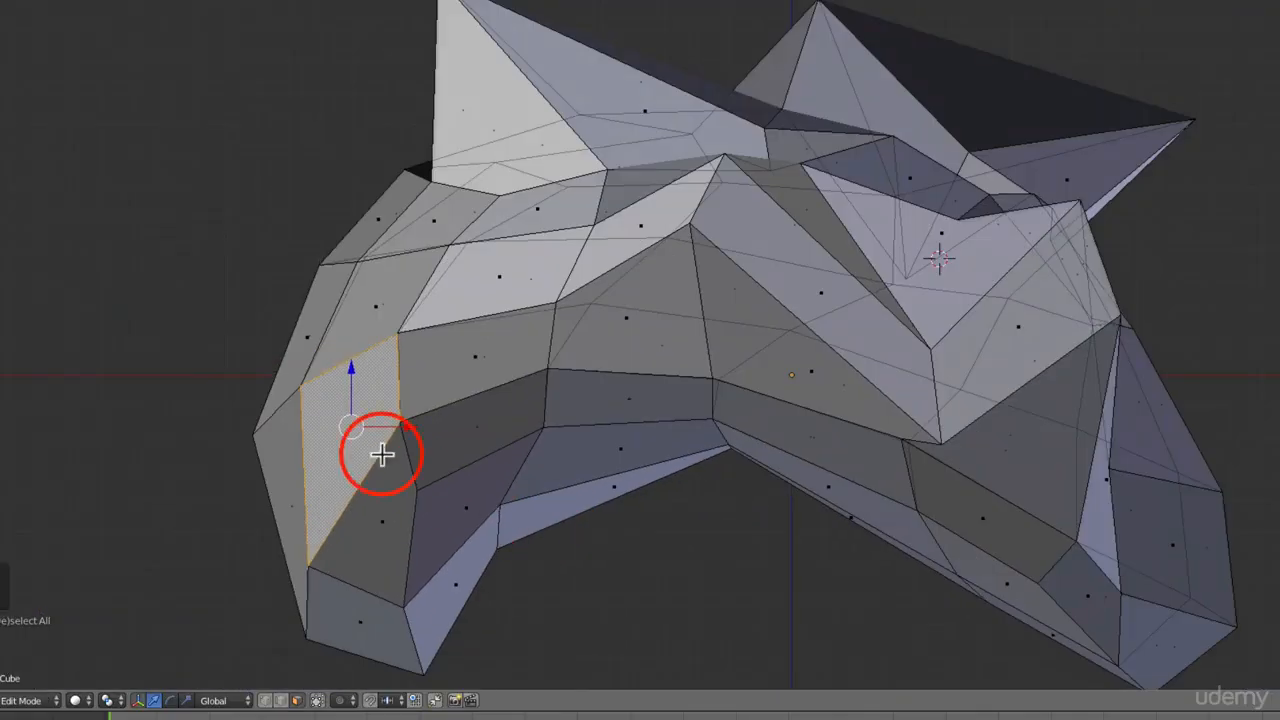
scroll(370, 441, "up", 4)
scroll(351, 394, "down", 2)
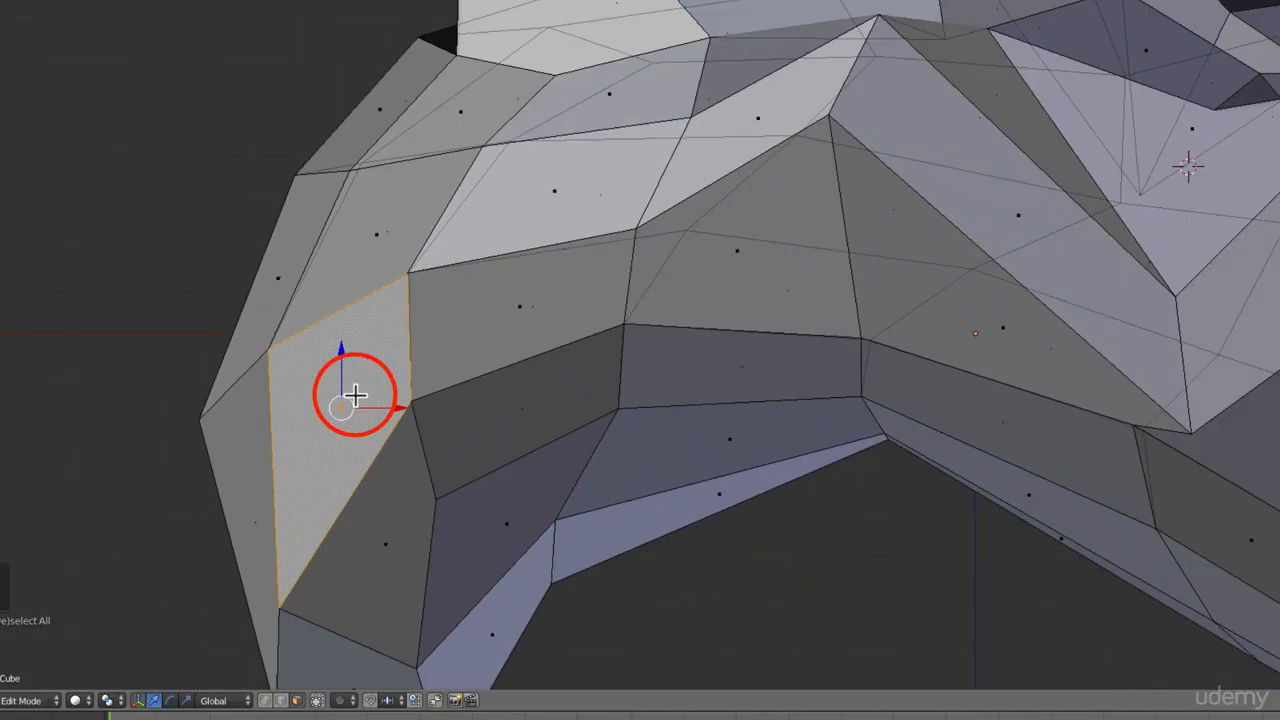
Move the selected face outward beyond the mesh's left end, and clear the selection
key("f")
key("g")
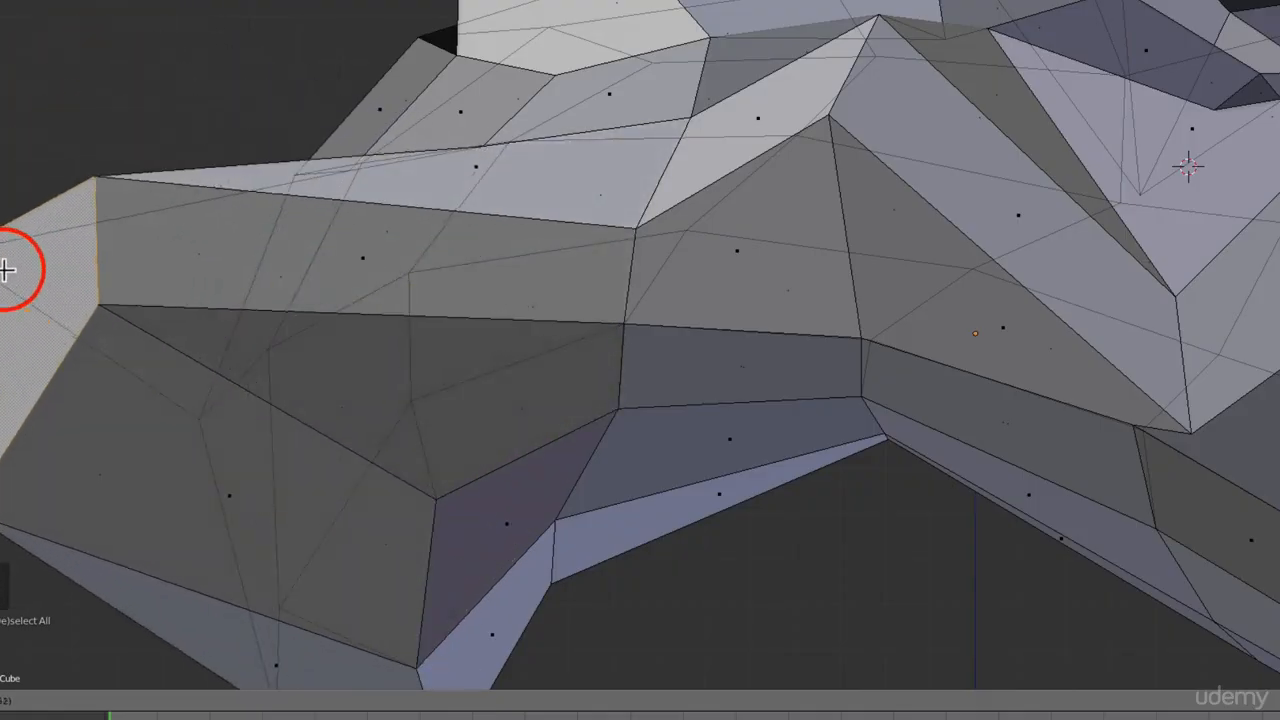
left_click(34, 289)
scroll(565, 302, "down", 5)
key("a")
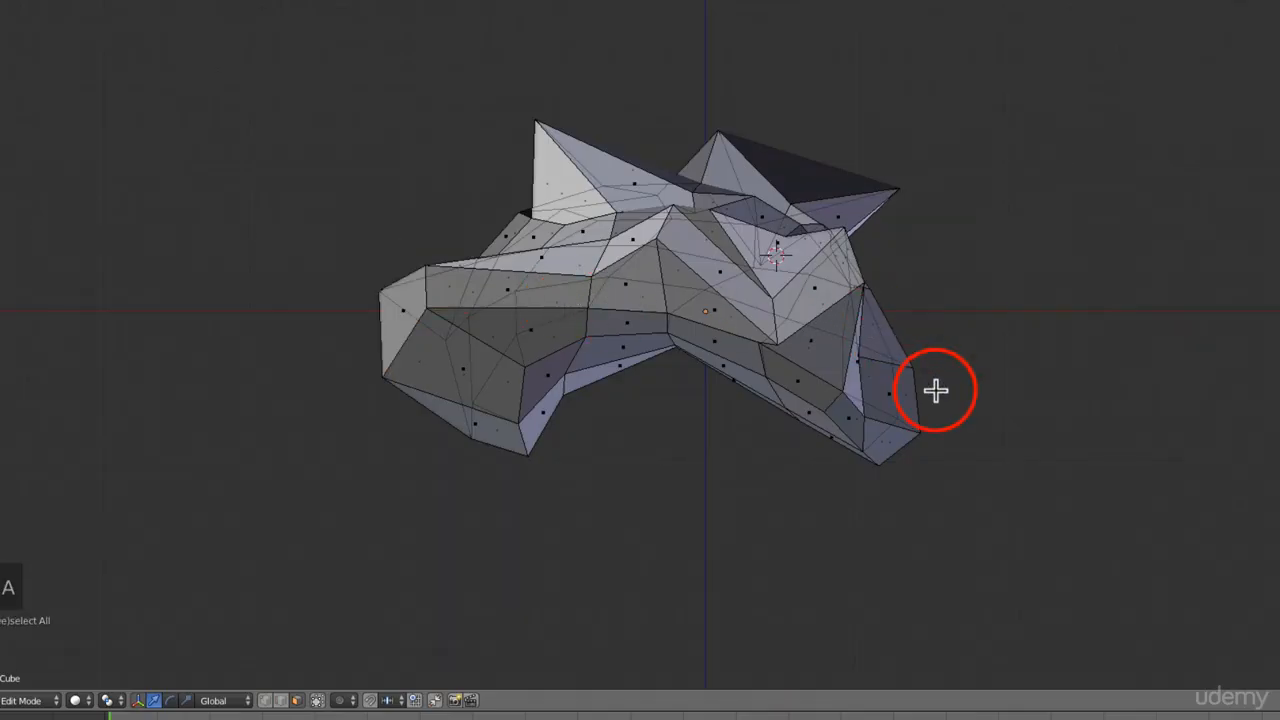
Move the end face at the mesh's lower right outward to the right to lengthen that end
scroll(909, 384, "up", 2)
right_click(904, 397)
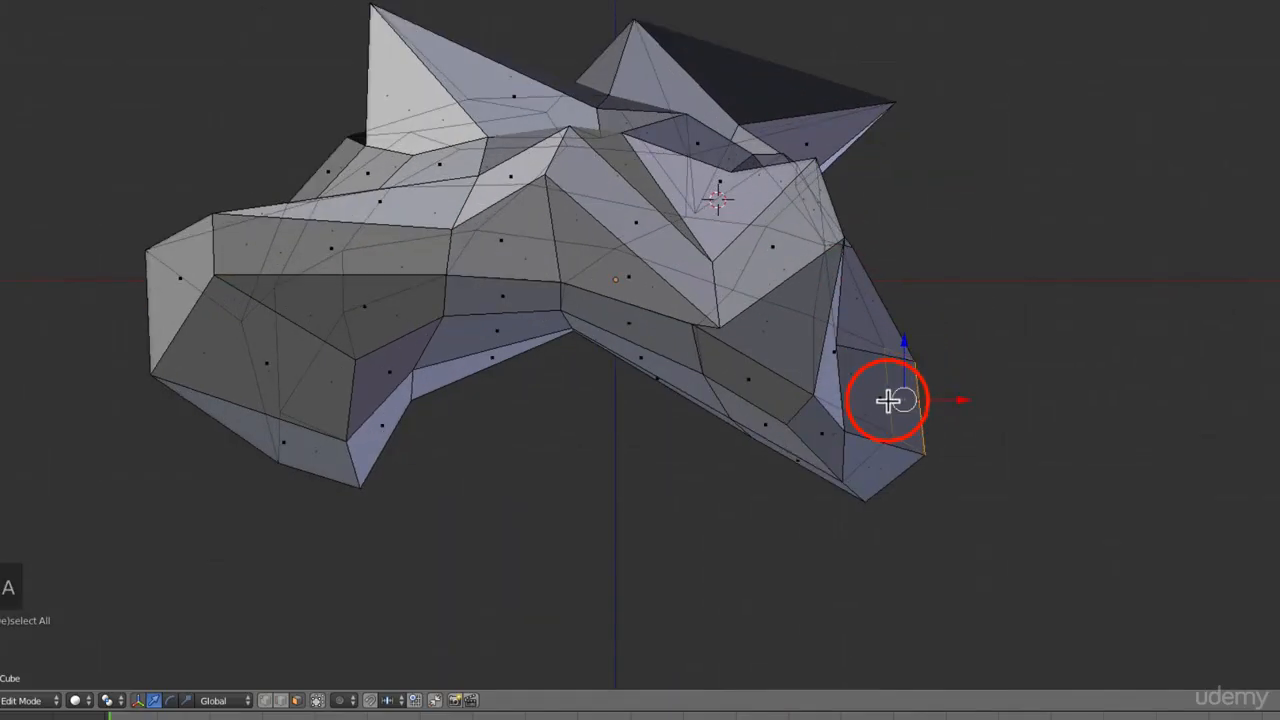
key("g")
left_click(1070, 420)
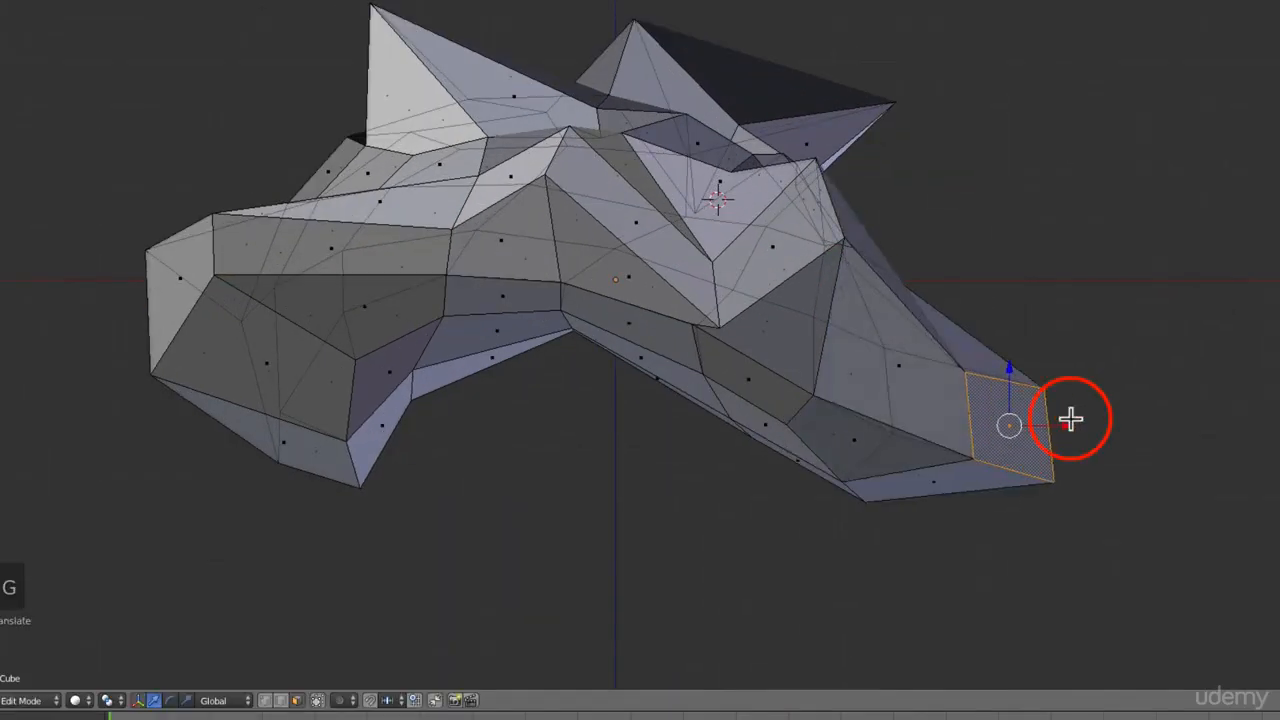
On the back side of the mesh, push a face near the narrow end inward with two moves from different viewing angles
middle_click_drag(1070, 420, 731, 357)
right_click(735, 363)
key("g")
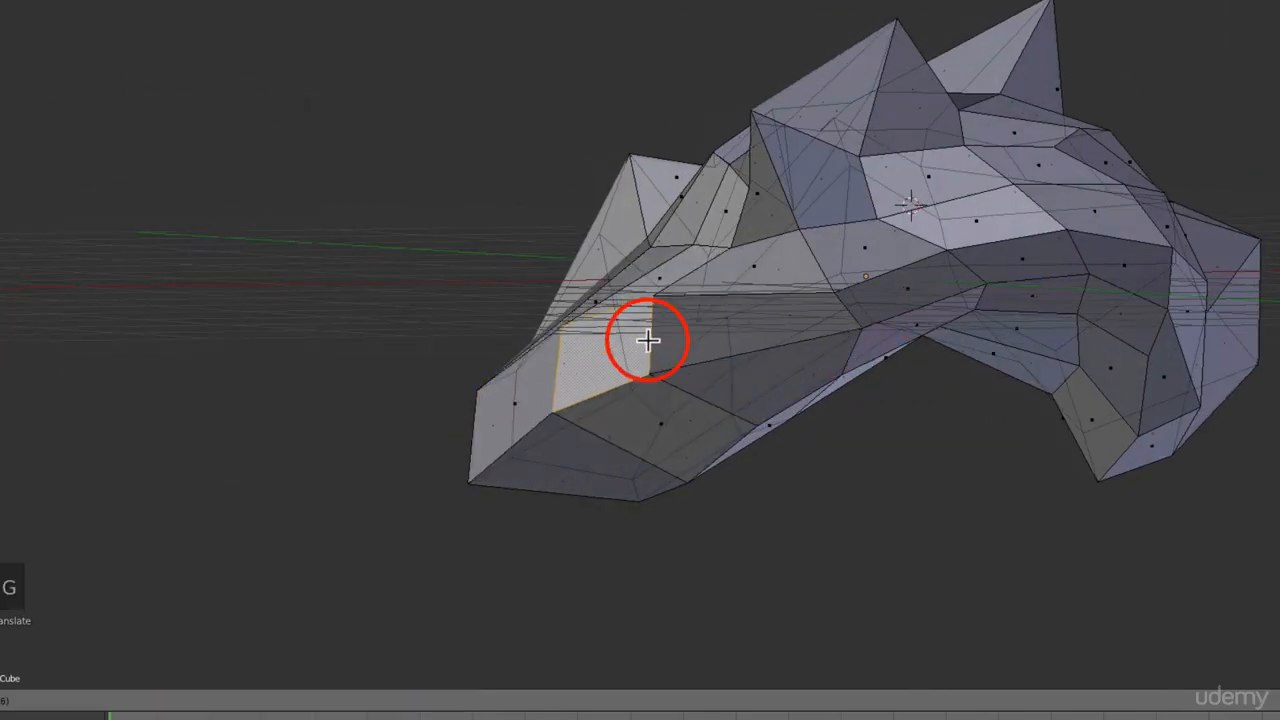
left_click(791, 391)
middle_click_drag(791, 391, 857, 470)
key("g")
key("g")
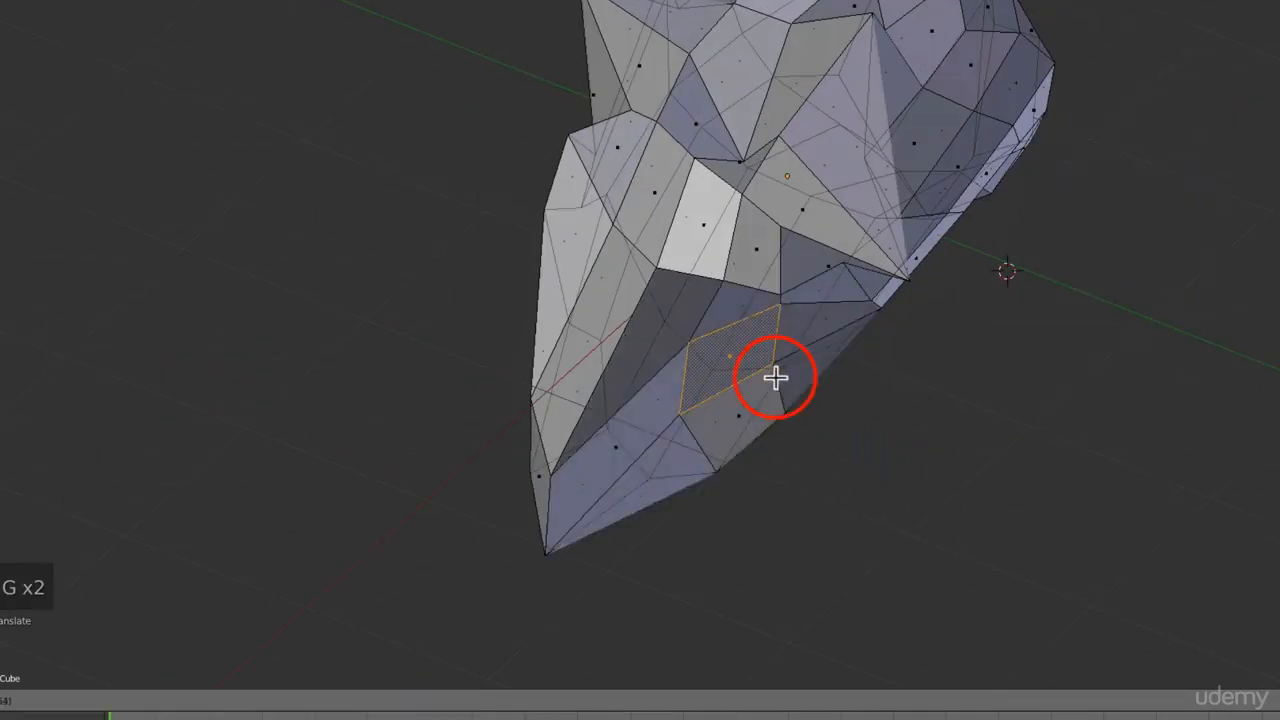
left_click(769, 369)
Reposition a single face on the upper arch of the mesh's back side
middle_click_drag(991, 386, 842, 260)
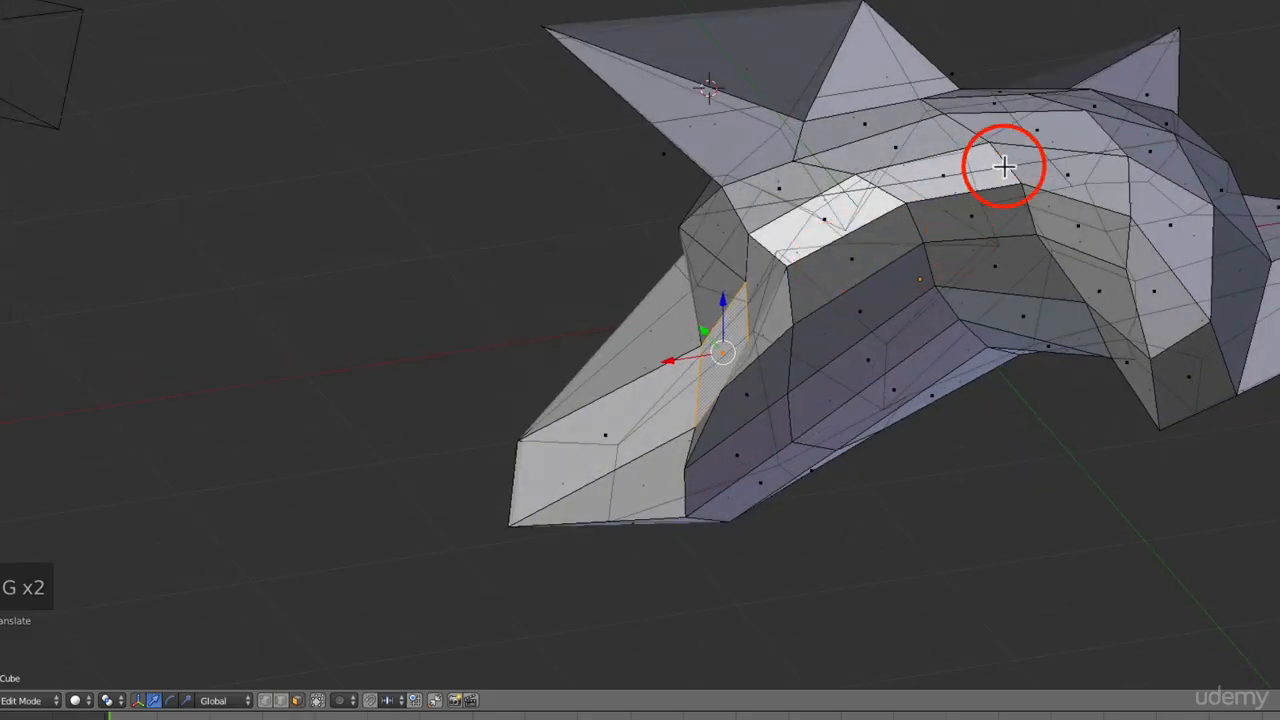
right_click(951, 171)
middle_click_drag(1003, 309, 1010, 345)
key("g")
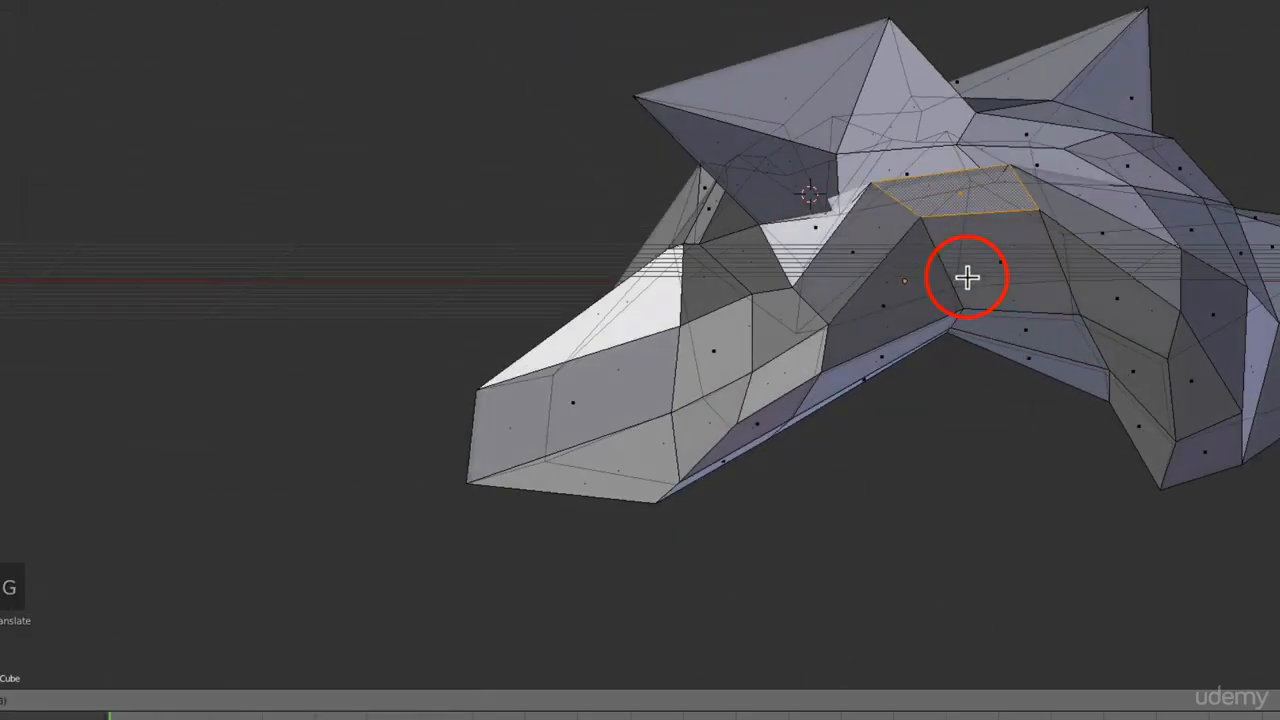
left_click(969, 277)
From the front side, select the large face at the mesh's lower left end and reposition it
middle_click_drag(863, 374, 1198, 401)
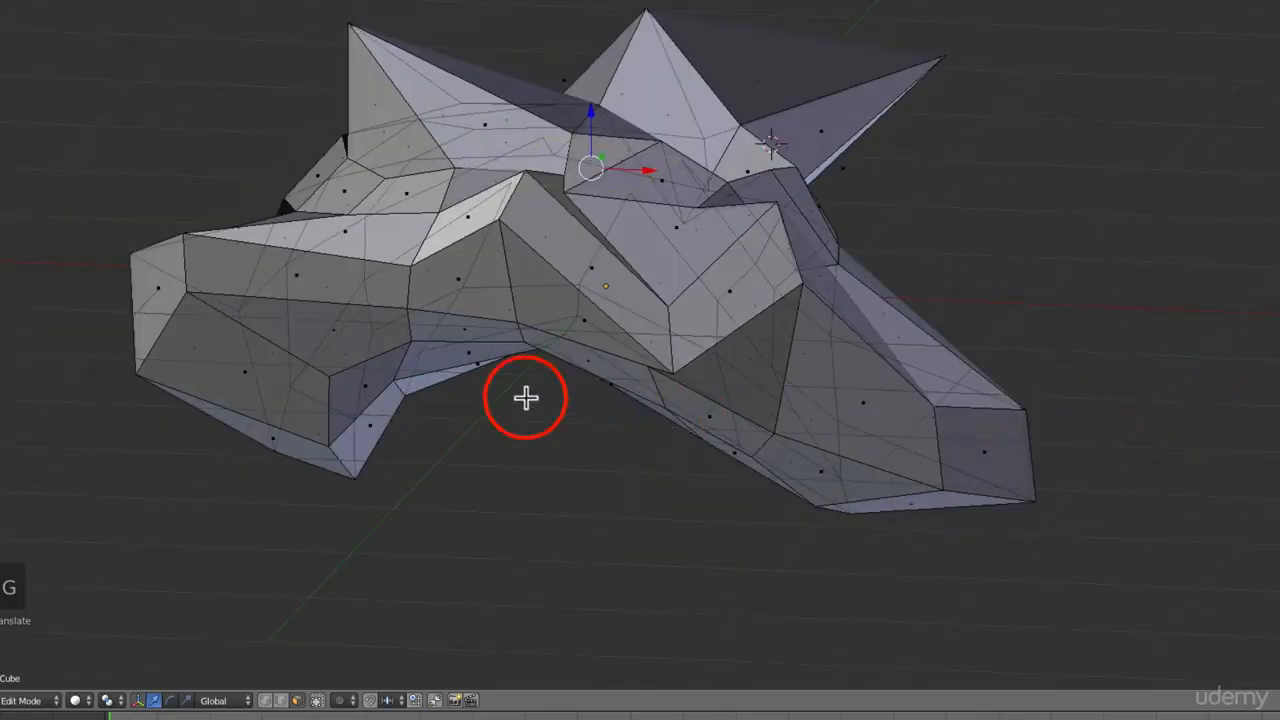
right_click(346, 331)
middle_click_drag(466, 370, 506, 329)
right_click(275, 320)
key("g")
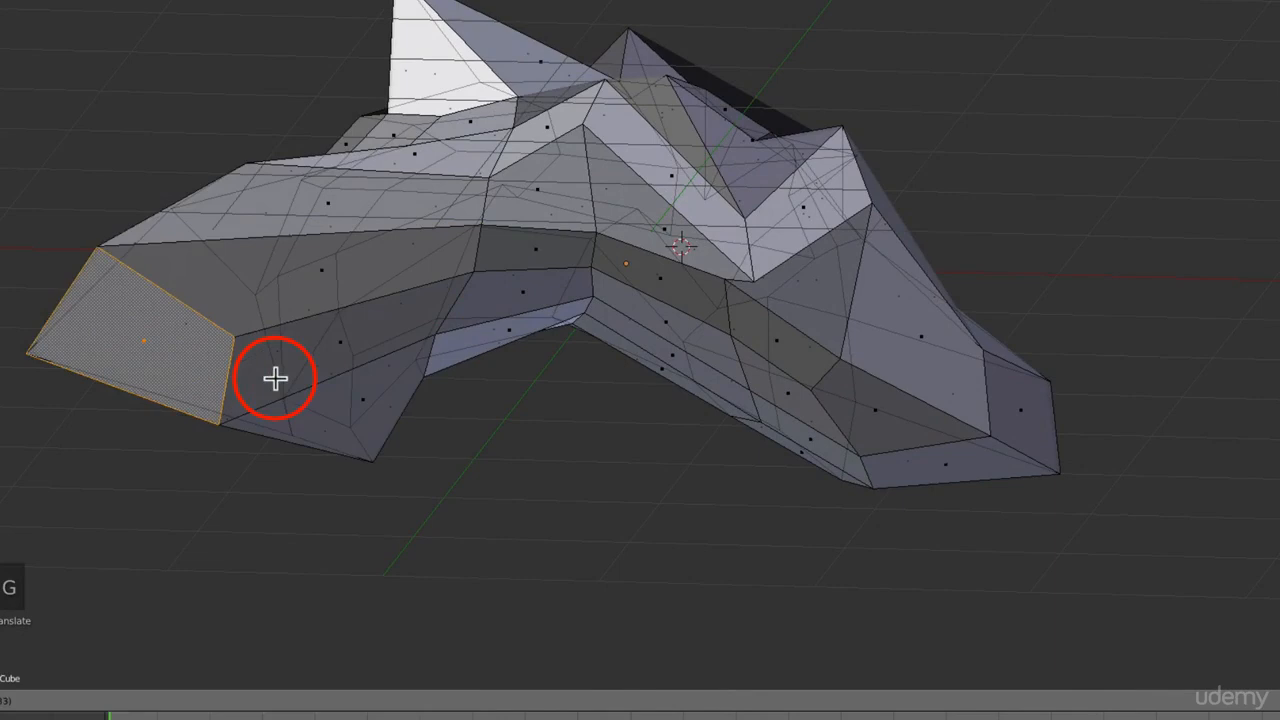
left_click(419, 399)
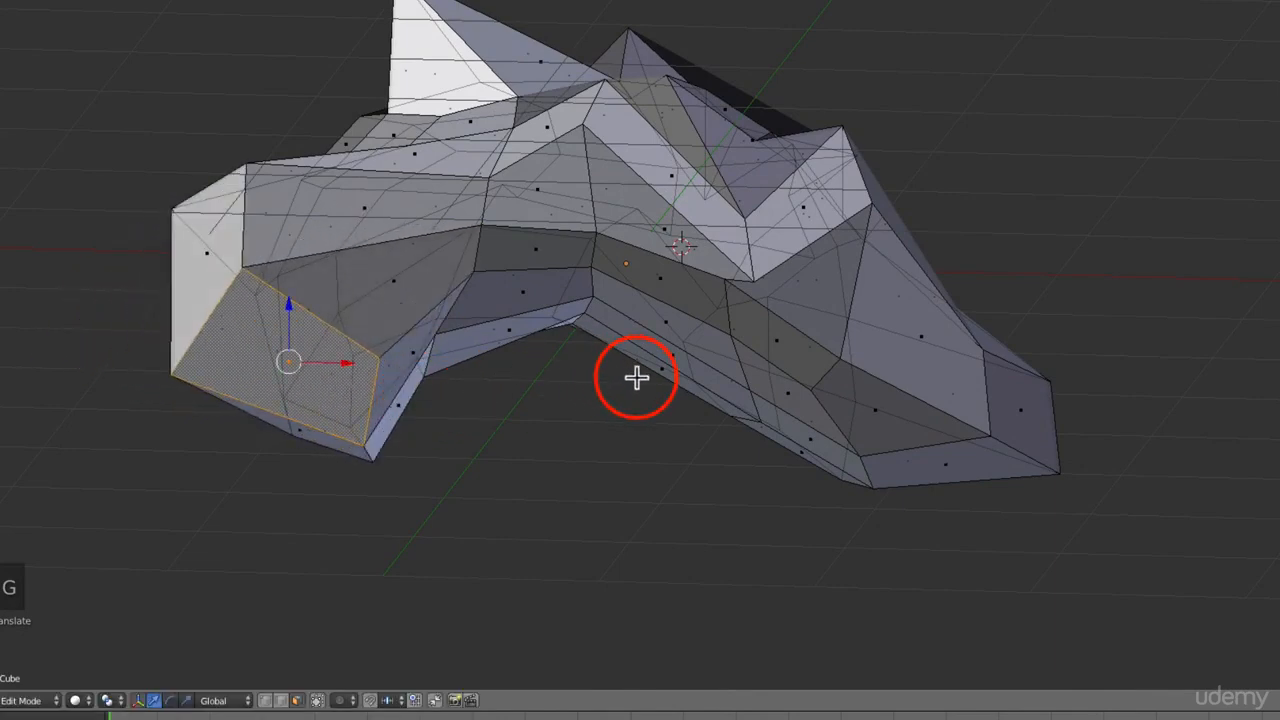
Move the narrow face on the underside of the mesh's central arch downward
right_click(699, 358)
key("g")
key("g")
left_click(668, 415)
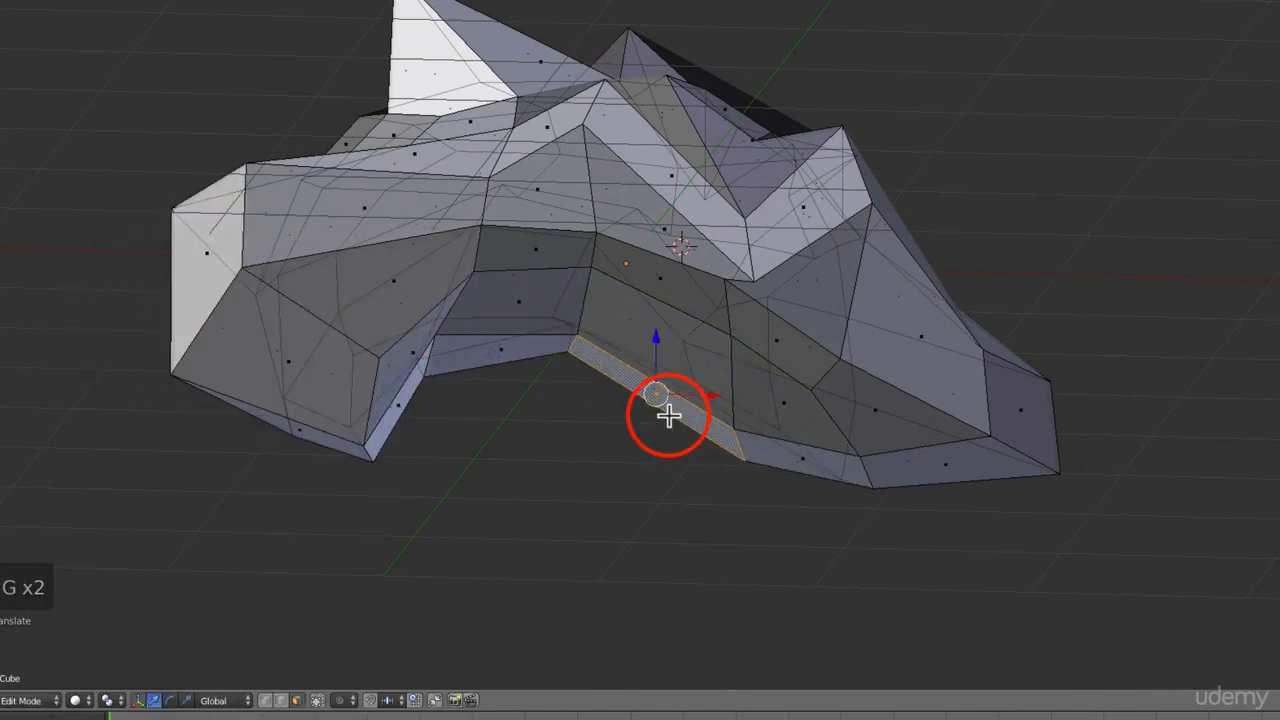
Move the front face just below the central ridge slightly upward
middle_click_drag(750, 376, 691, 409)
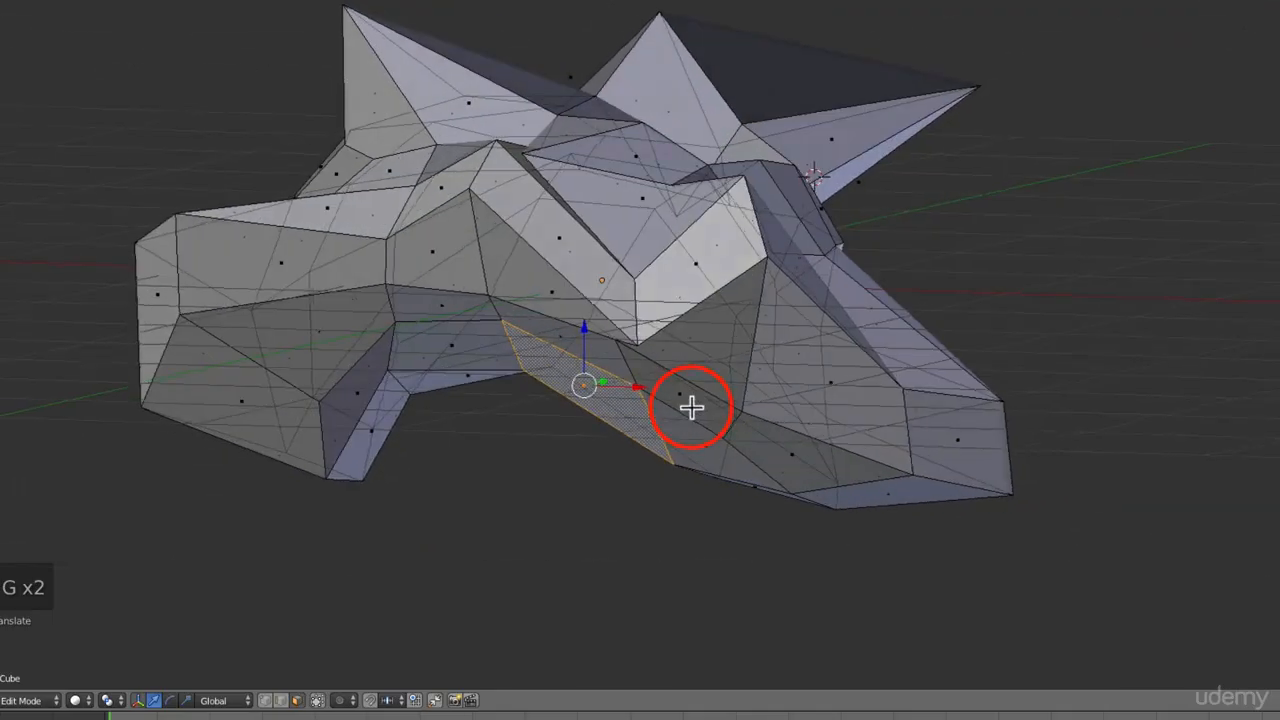
right_click(552, 277)
key("g")
left_click(649, 267)
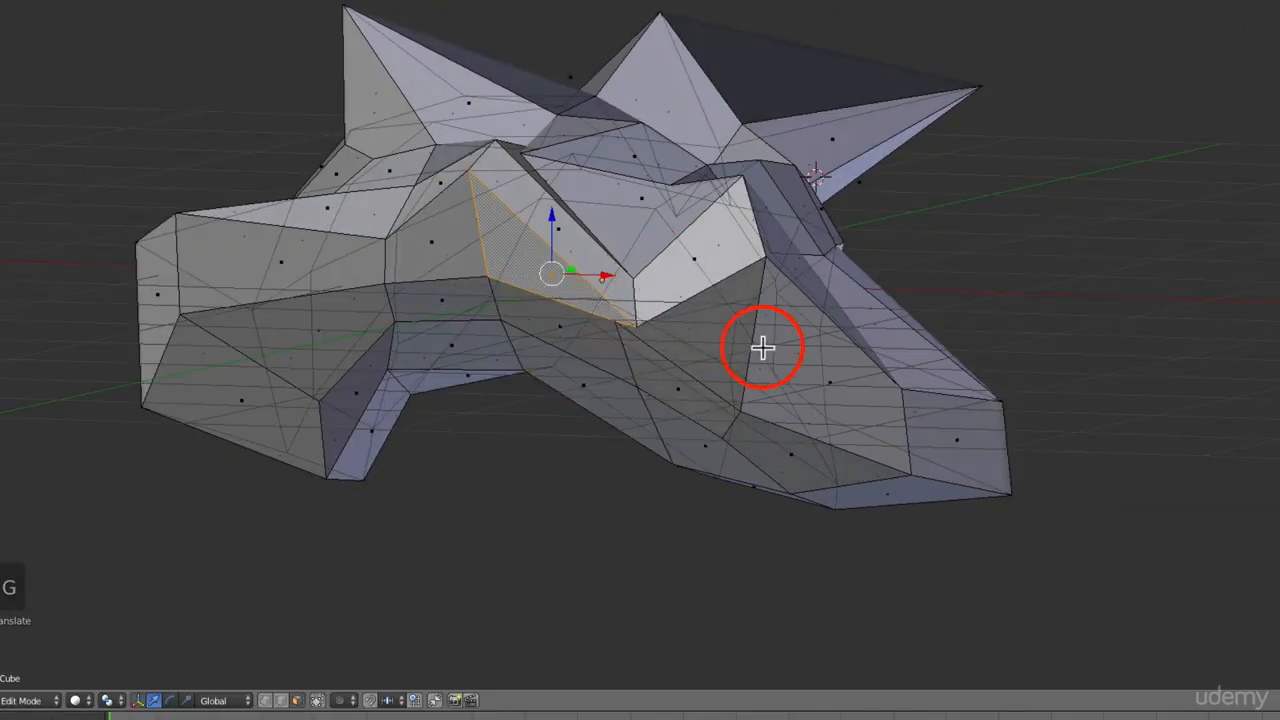
Viewing the mesh from its narrow end, move a face on the top by about 0.088, -0.058 and -0.262 in X, Y and Z
right_click(763, 348)
middle_click_drag(791, 377, 651, 223)
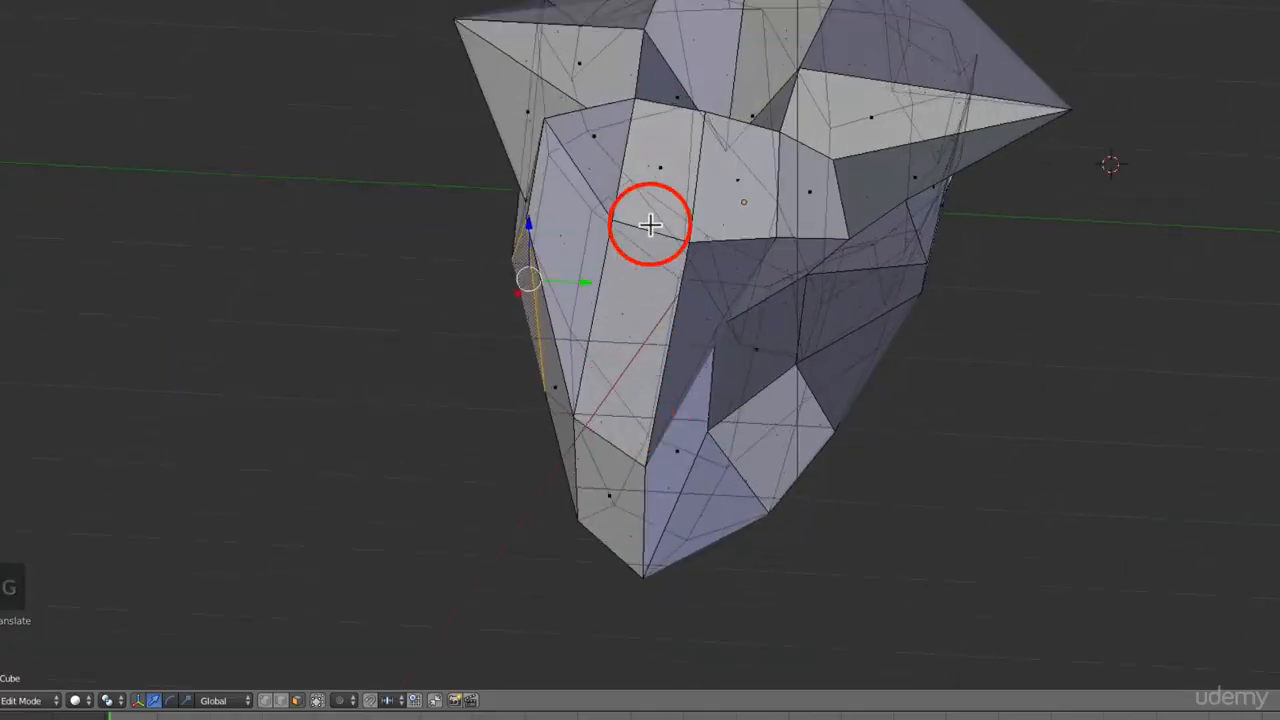
right_click(688, 202)
right_click(734, 184)
key("g")
left_click(689, 327)
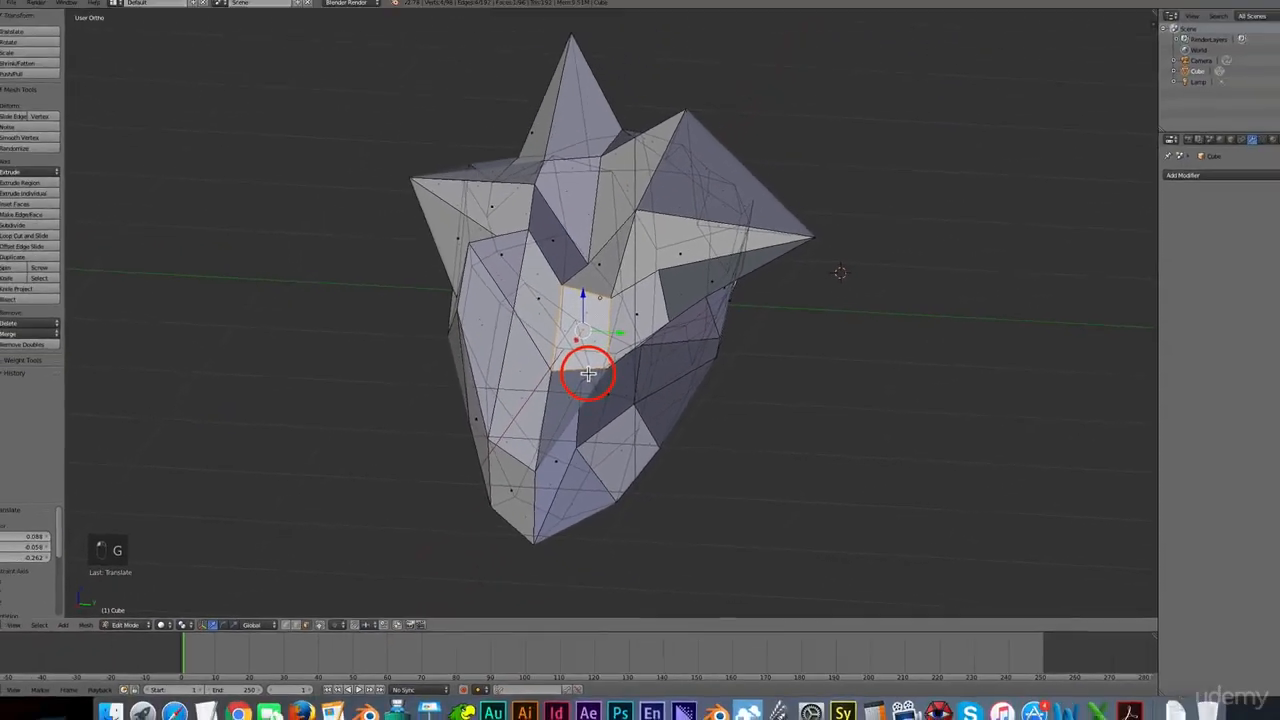
Return to the front view of the whole mesh and clear the face selection
key("KP_1")
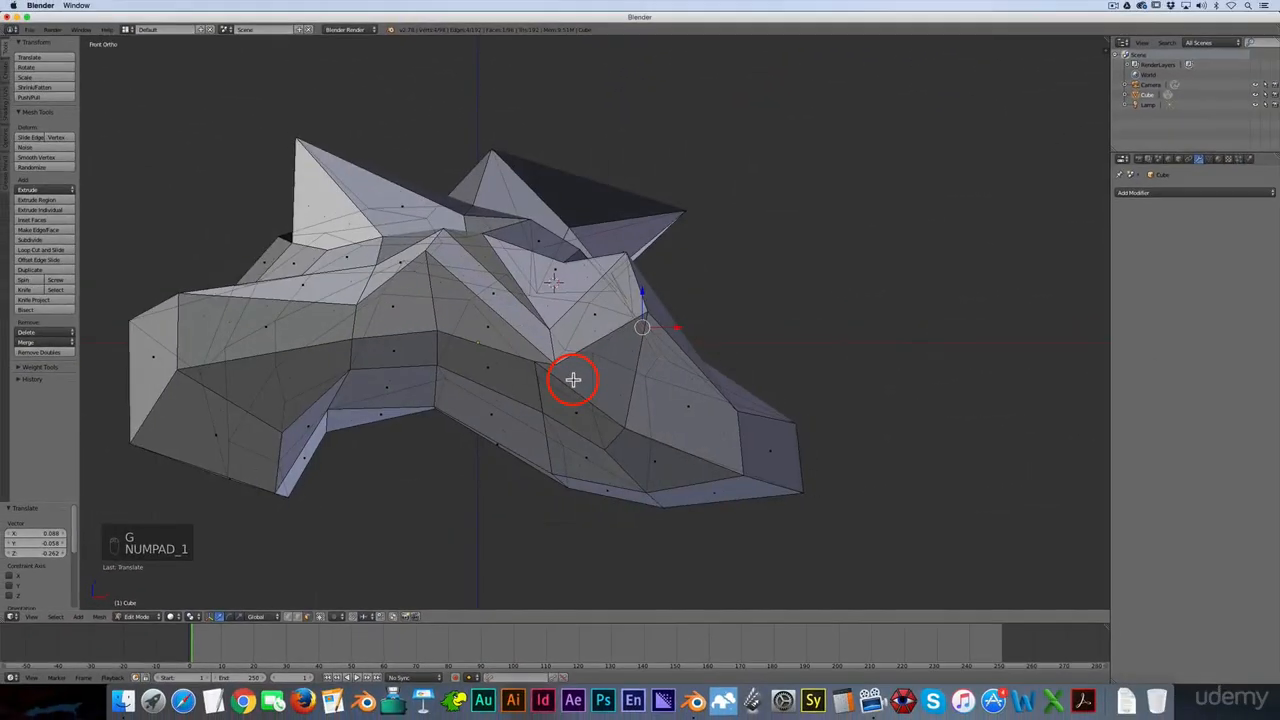
scroll(575, 375, "down", 4)
key("a")
key("a")
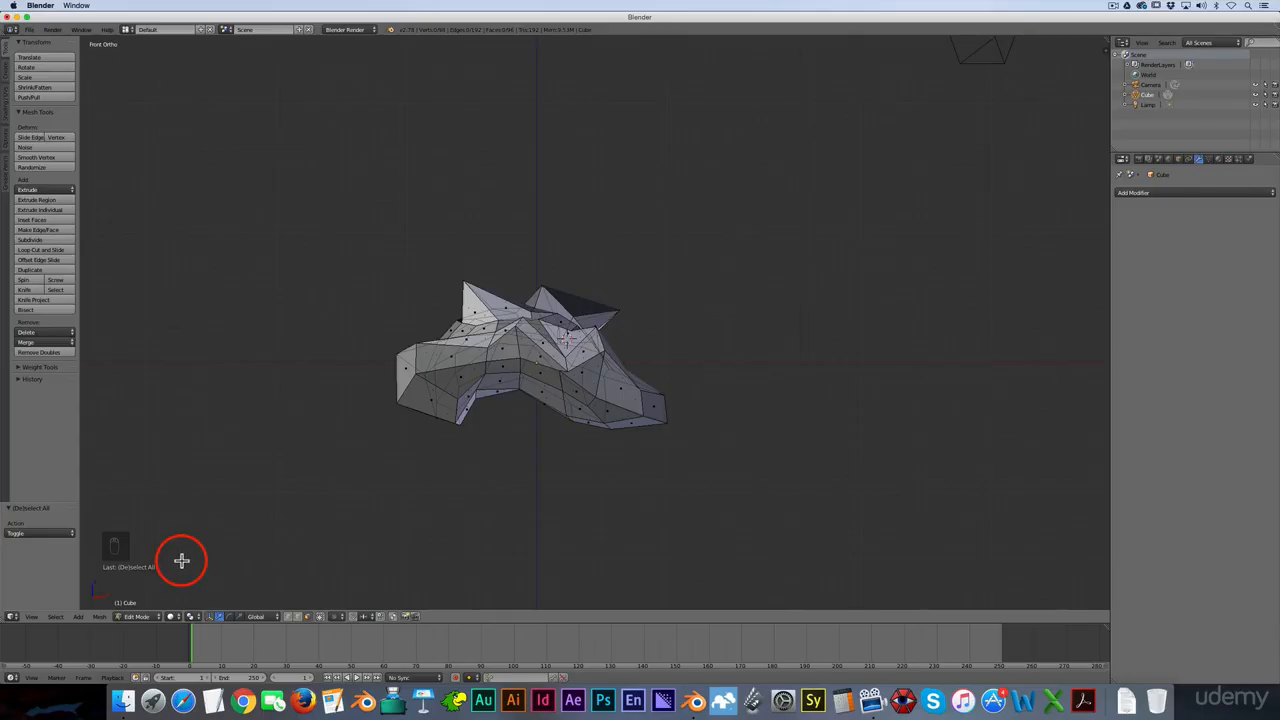
Switch to Object Mode, try smooth shading on the mesh, and set it back to flat shading
key("Tab")
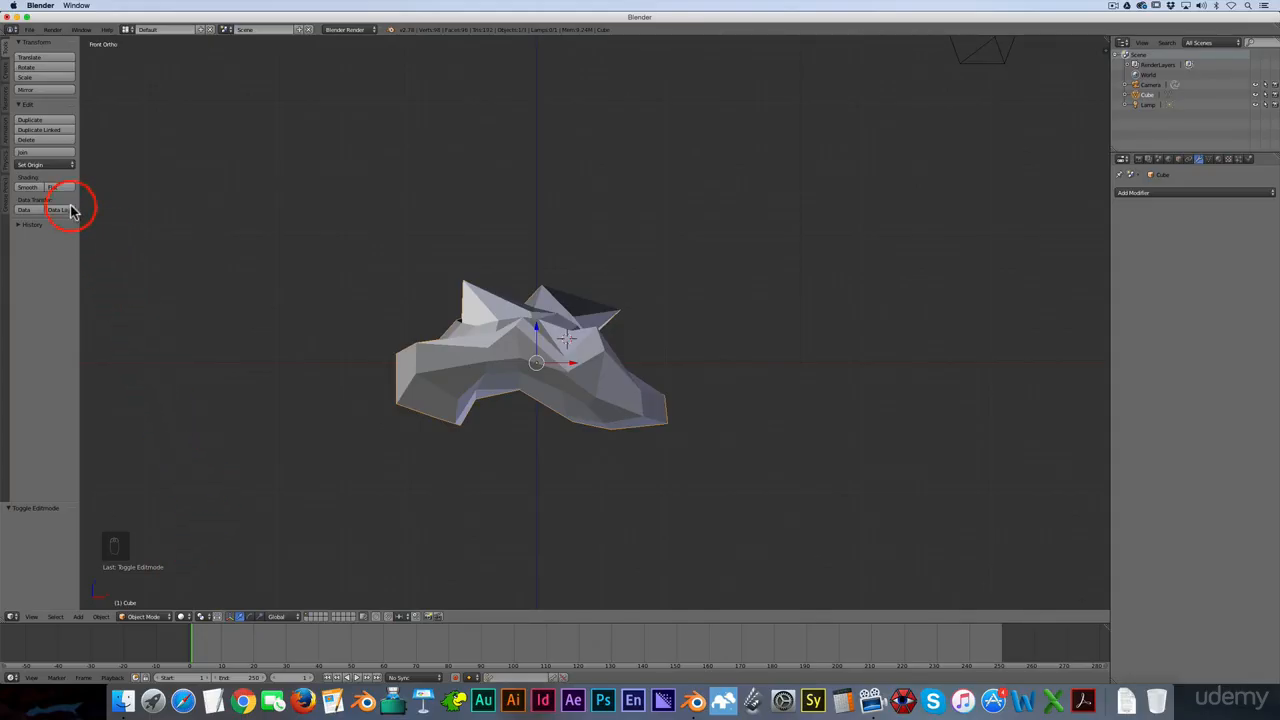
left_click(38, 188)
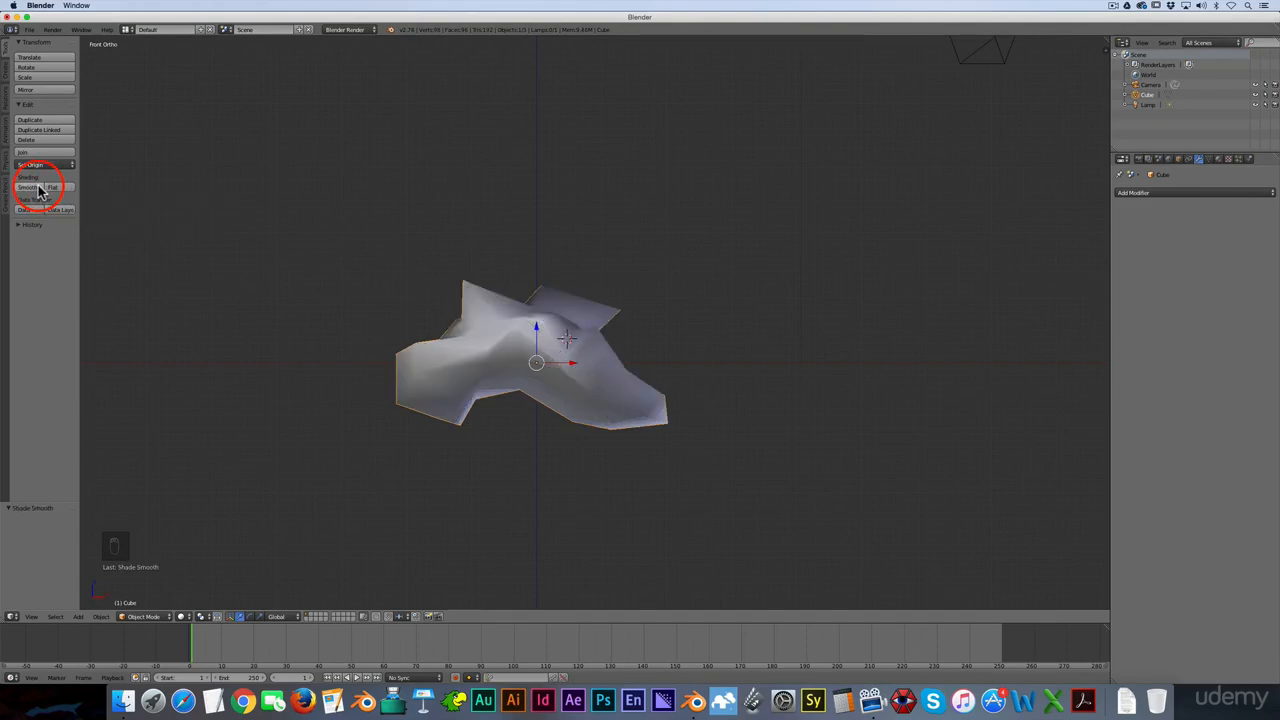
left_click(69, 189)
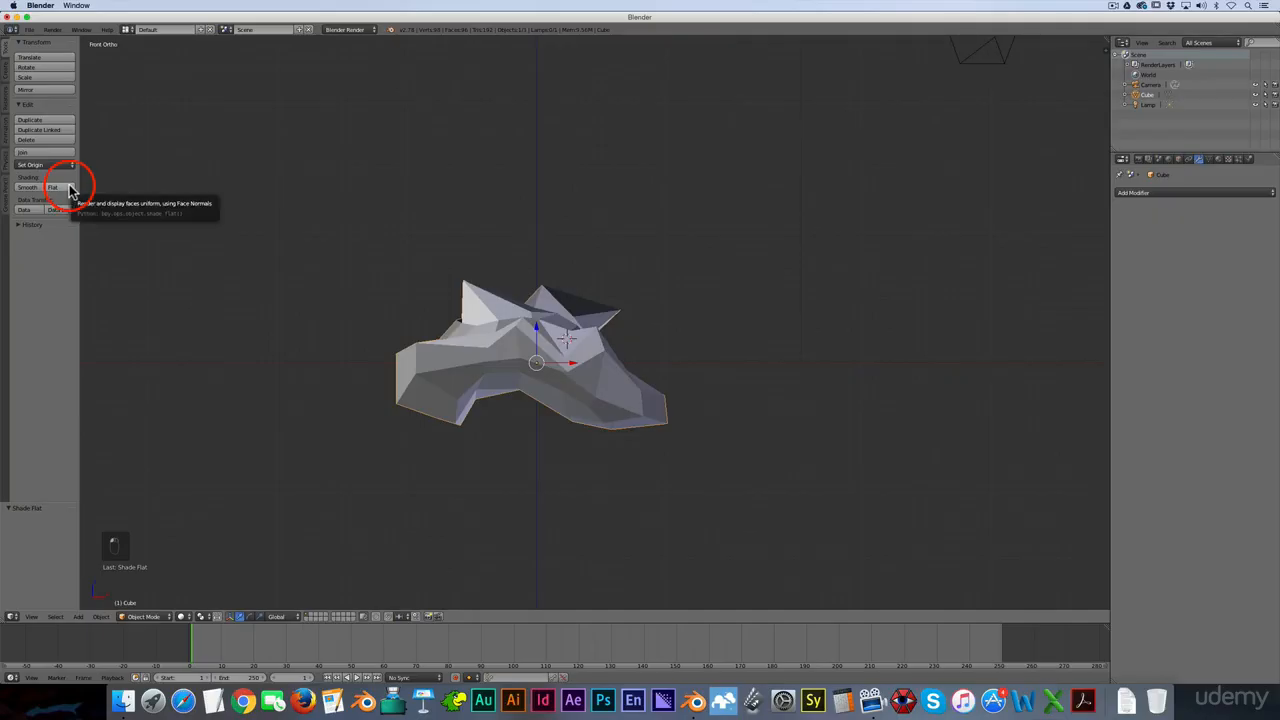